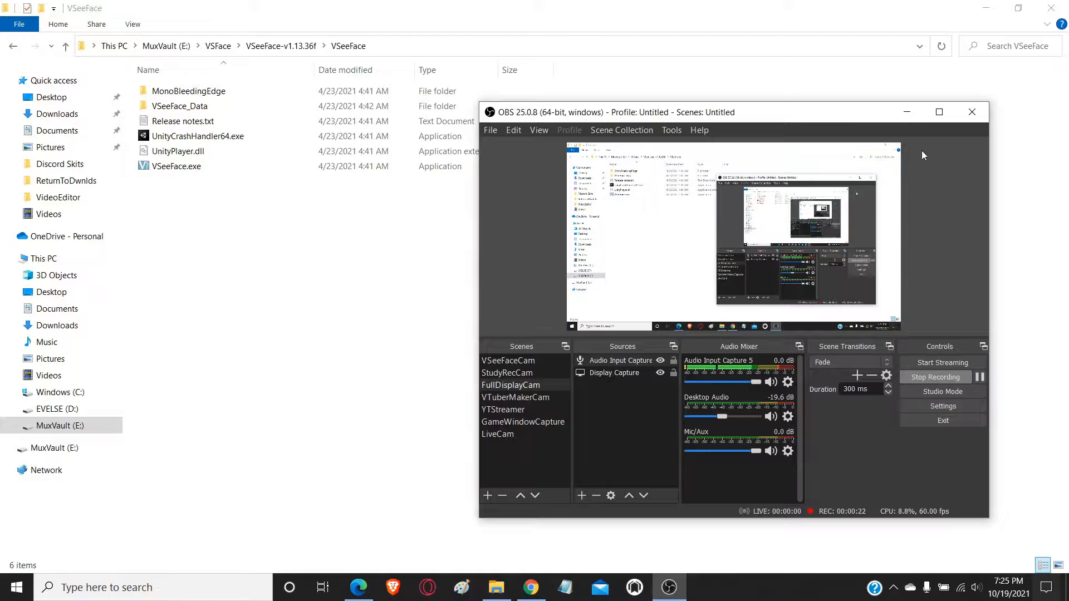
Minimize the OBS window and select VSeeFace.exe in the VSeeFace folder
{"action": "left_click", "coordinate": [904, 112]}
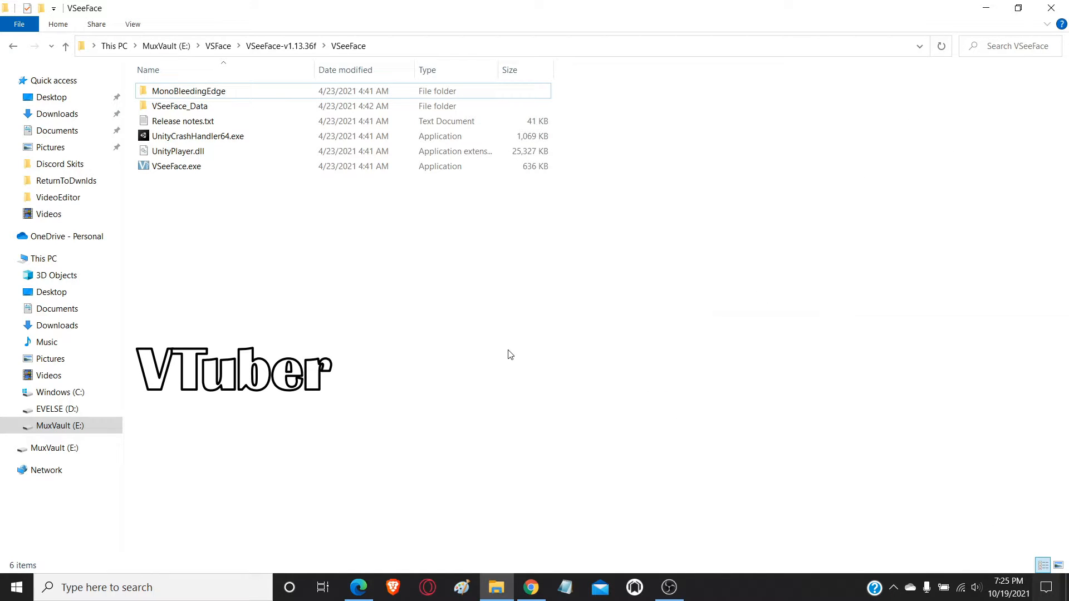
{"action": "left_click", "coordinate": [225, 167]}
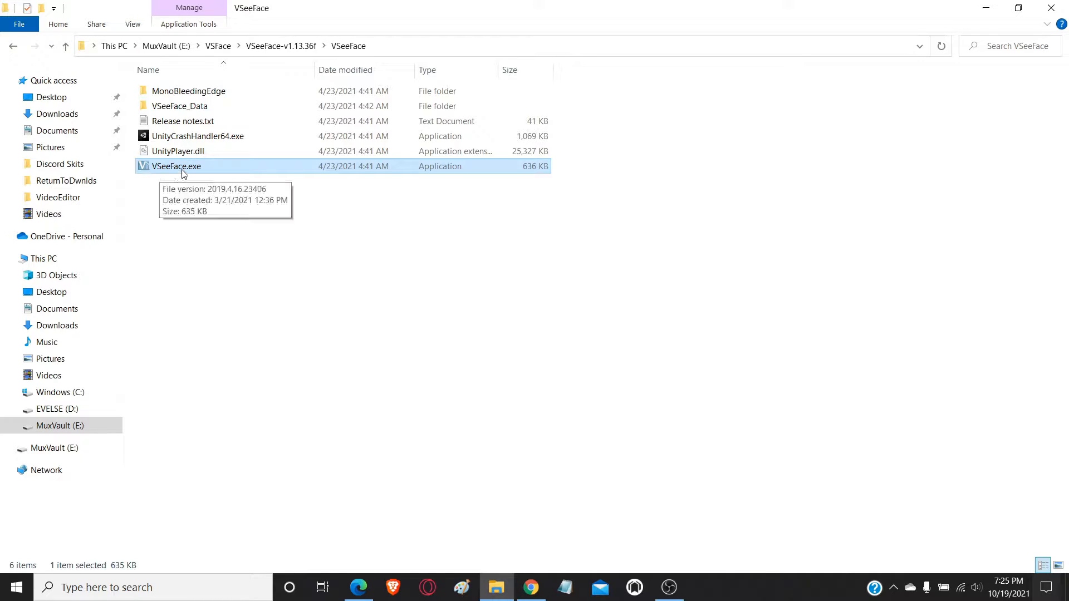
{"action": "left_click", "coordinate": [310, 257]}
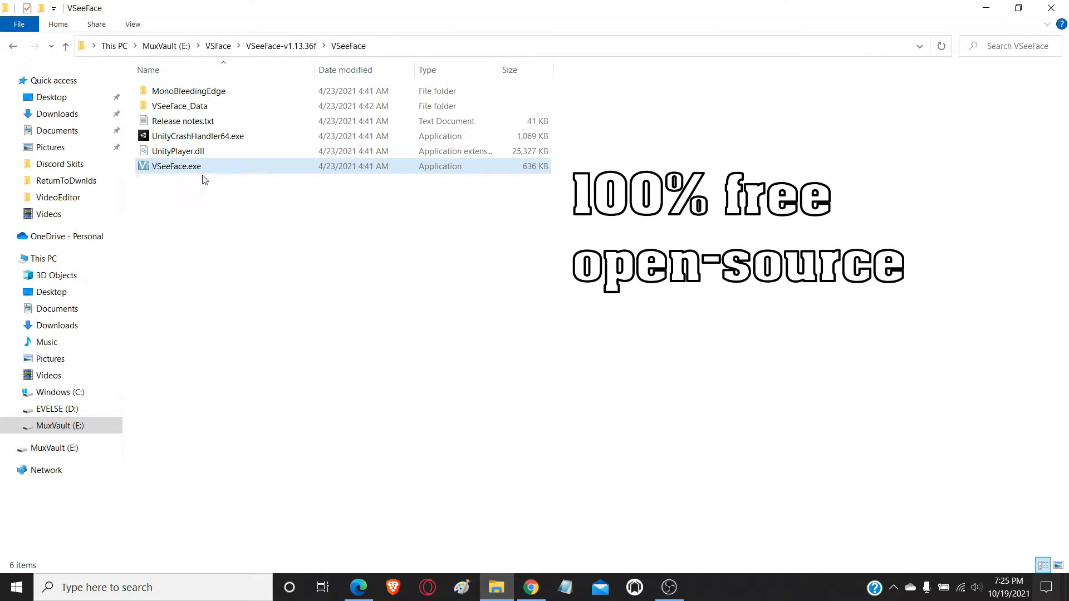
Go to the Vroid folder on the MuxVault (E:) drive and launch VRoidStudio.exe
{"action": "left_click", "coordinate": [289, 47]}
{"action": "left_click", "coordinate": [219, 46]}
{"action": "left_click", "coordinate": [165, 46]}
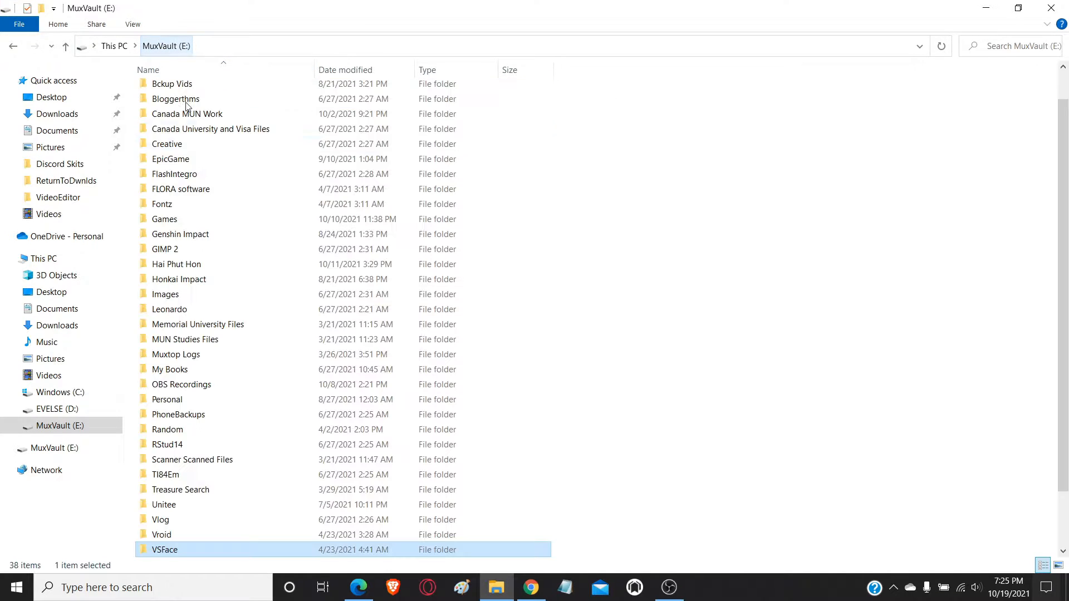
{"action": "scroll", "coordinate": [207, 135], "scroll_direction": "up", "scroll_amount": 1}
{"action": "scroll", "coordinate": [207, 136], "scroll_direction": "down", "scroll_amount": 2}
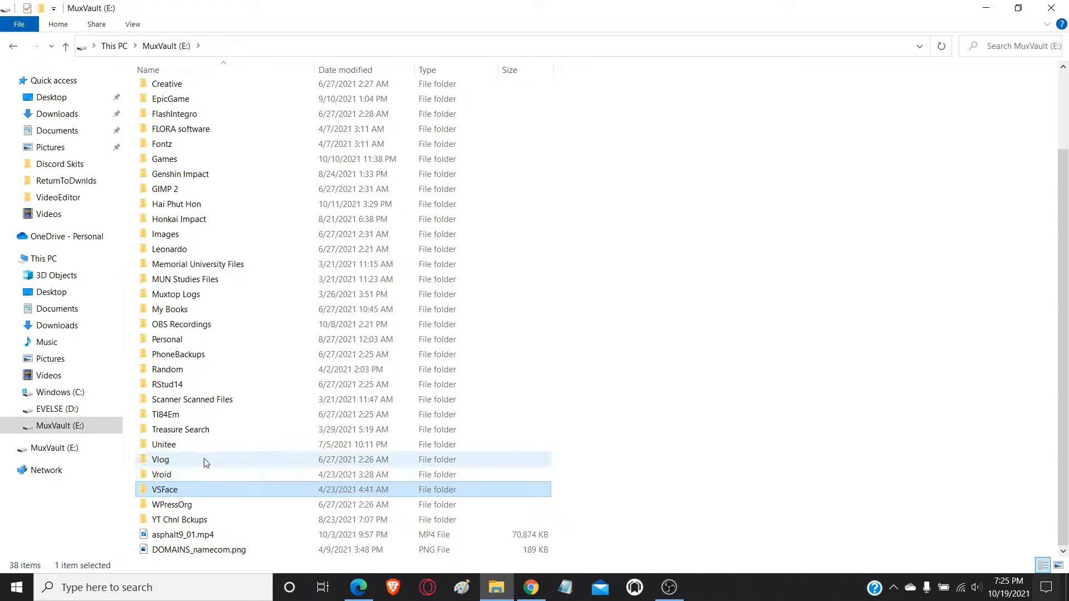
{"action": "double_click", "coordinate": [207, 474]}
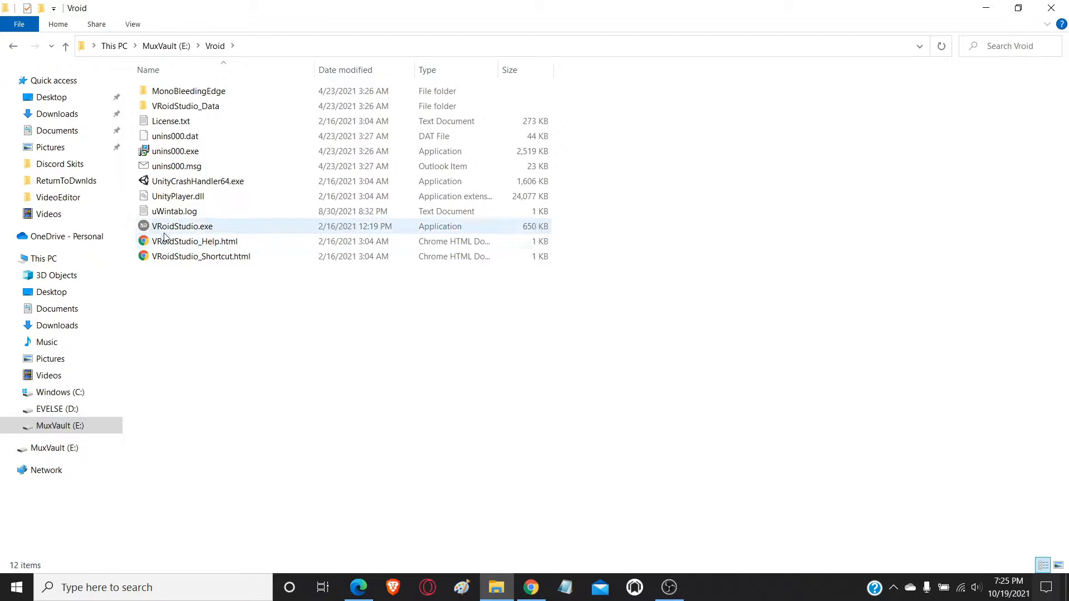
{"action": "double_click", "coordinate": [183, 228]}
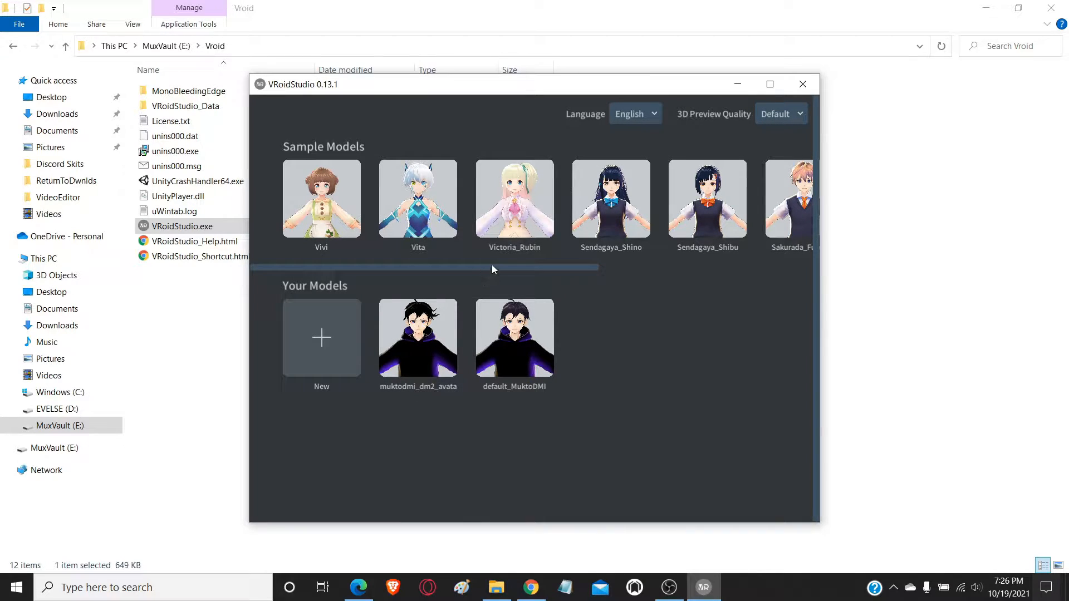
Look through the row of sample models in VRoidStudio and close the program
{"action": "left_click_drag", "start_coordinate": [492, 266], "coordinate": [764, 262]}
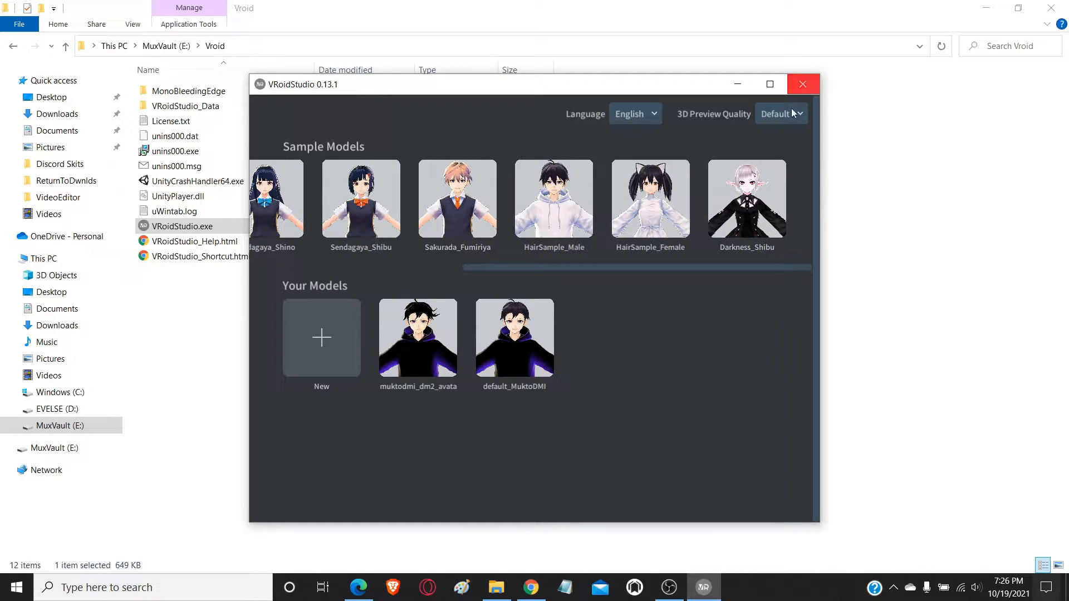
{"action": "left_click", "coordinate": [802, 85]}
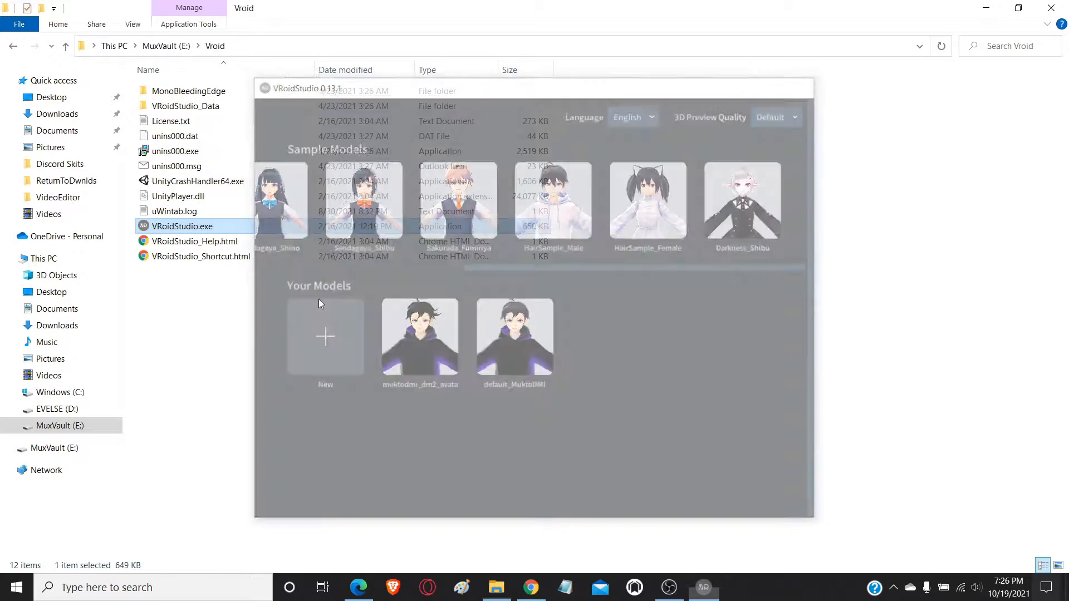
{"action": "left_click", "coordinate": [252, 315]}
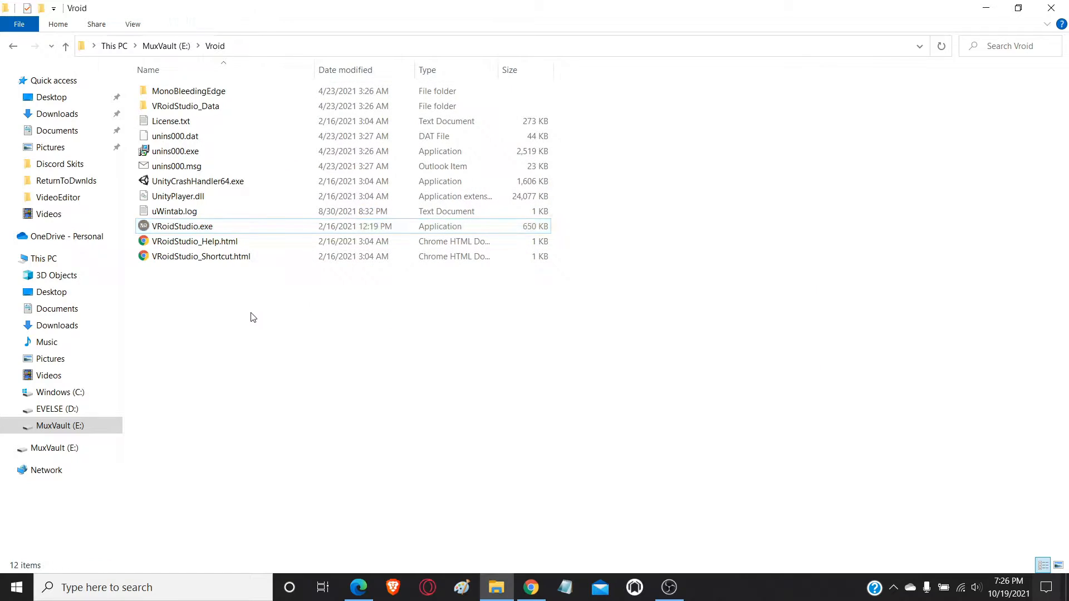
Go to the VSeeFace folder inside VSFace/VSeeFace-v1.13.36f on the MuxVault (E:) drive and launch VSeeFace.exe
{"action": "left_click", "coordinate": [162, 47]}
{"action": "scroll", "coordinate": [207, 495], "scroll_direction": "down", "scroll_amount": 2}
{"action": "double_click", "coordinate": [206, 493]}
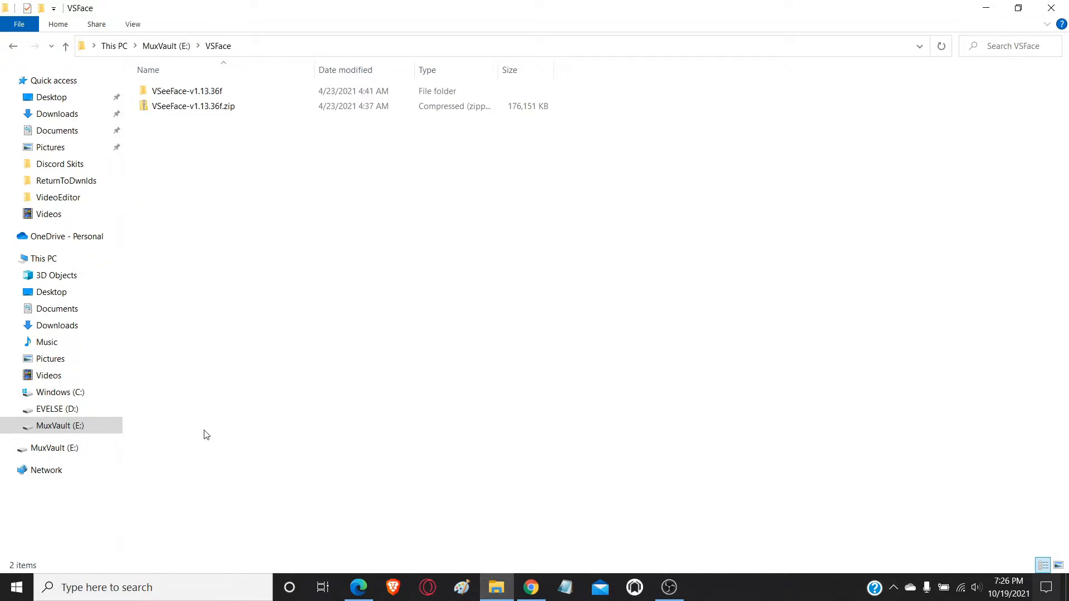
{"action": "double_click", "coordinate": [196, 93]}
{"action": "double_click", "coordinate": [197, 92]}
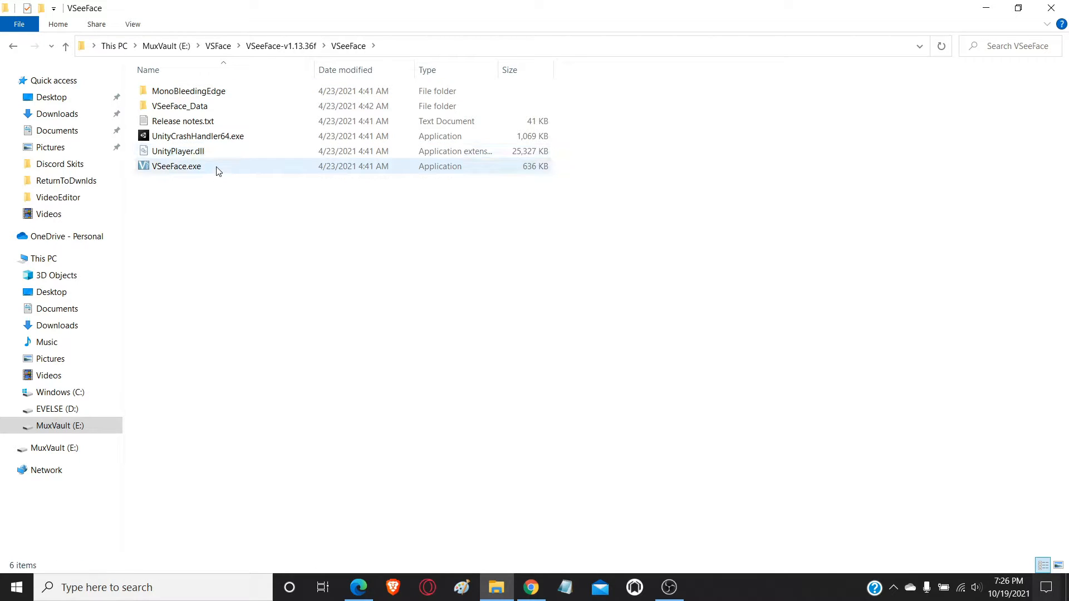
{"action": "double_click", "coordinate": [217, 167]}
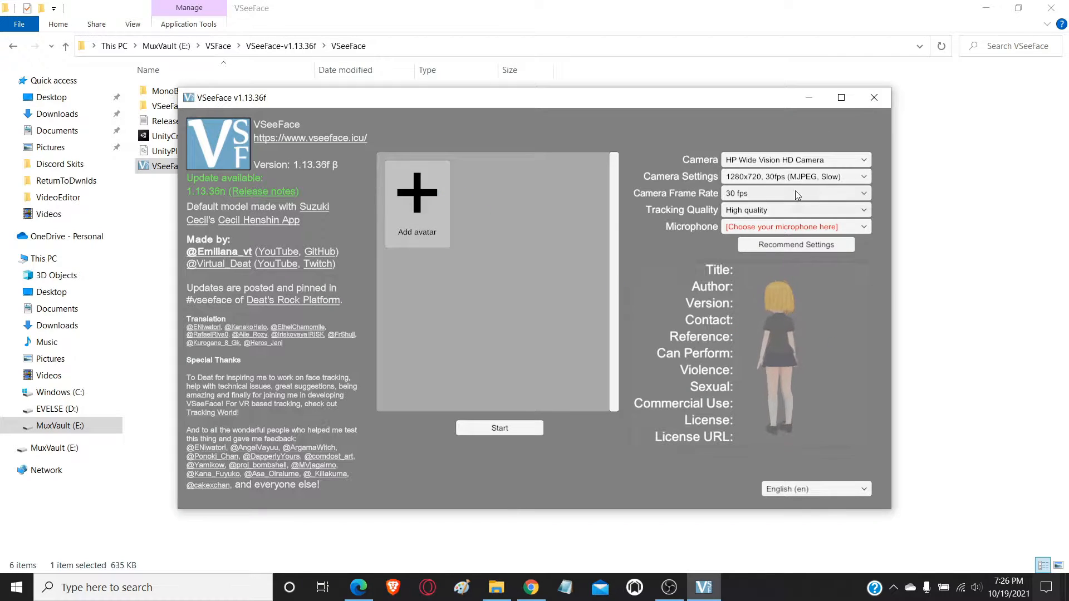
Start adding an avatar and search the Vroid folder on MuxVault (E:) down to VRoidStudio's Samples folder for VRM files
{"action": "left_click", "coordinate": [409, 202]}
{"action": "scroll", "coordinate": [211, 191], "scroll_direction": "down", "scroll_amount": 4}
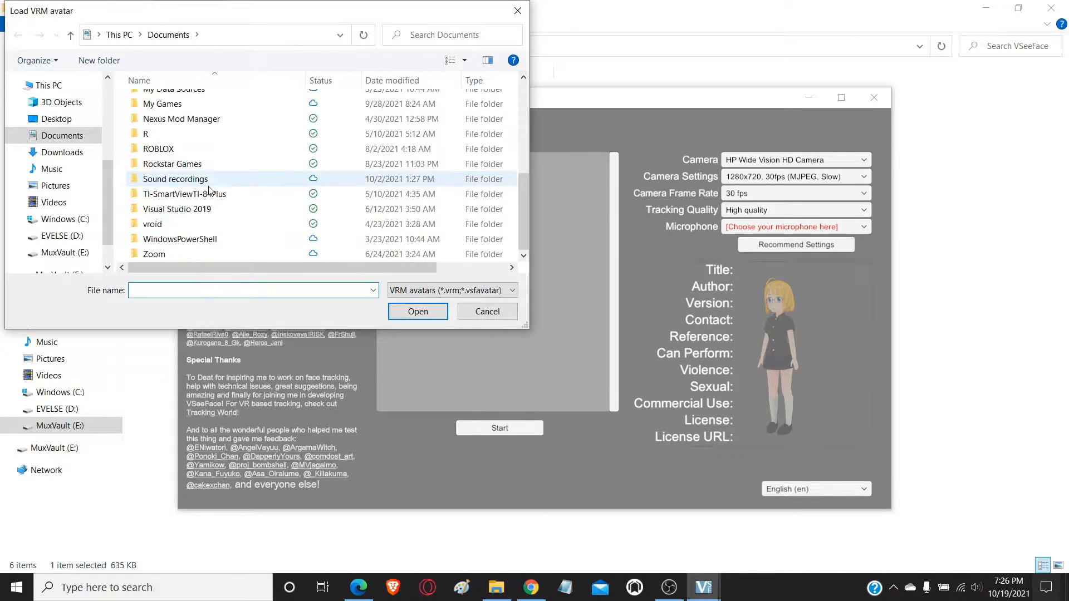
{"action": "left_click", "coordinate": [64, 252]}
{"action": "scroll", "coordinate": [184, 207], "scroll_direction": "down", "scroll_amount": 5}
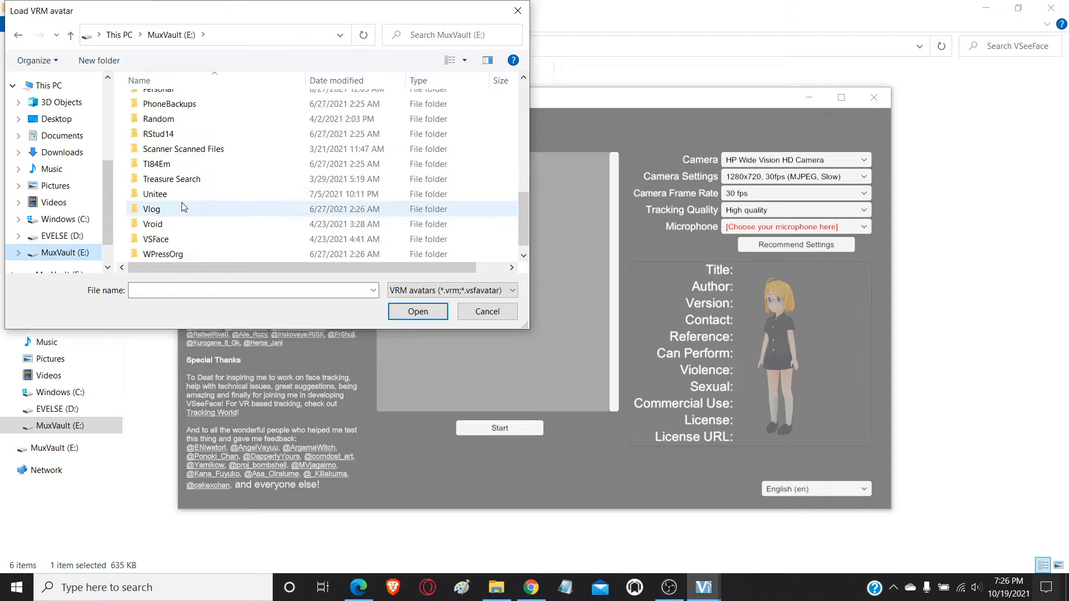
{"action": "double_click", "coordinate": [184, 224]}
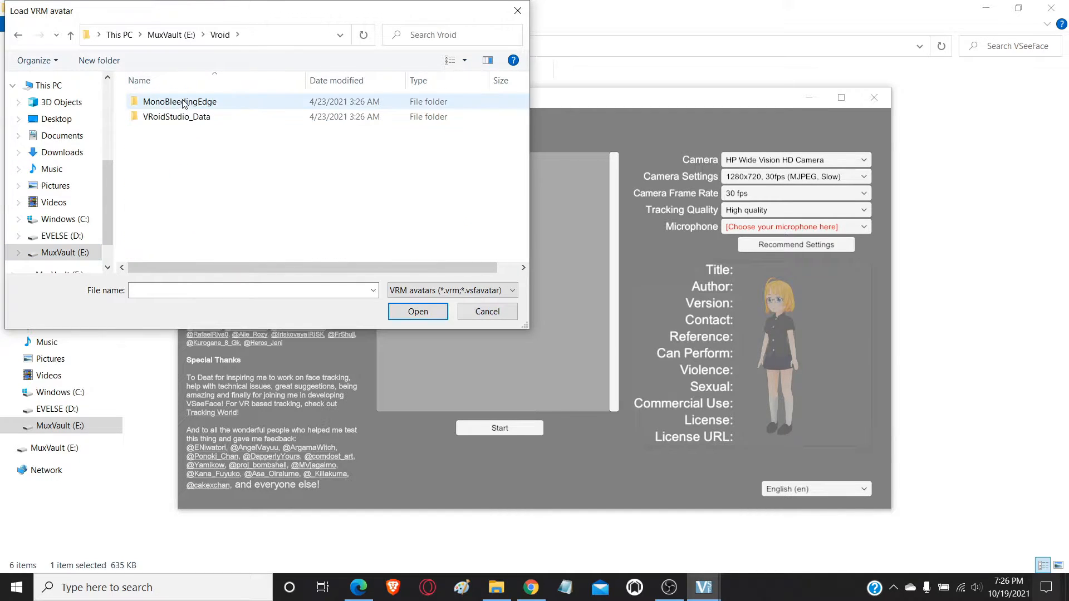
{"action": "double_click", "coordinate": [186, 116]}
{"action": "double_click", "coordinate": [192, 147]}
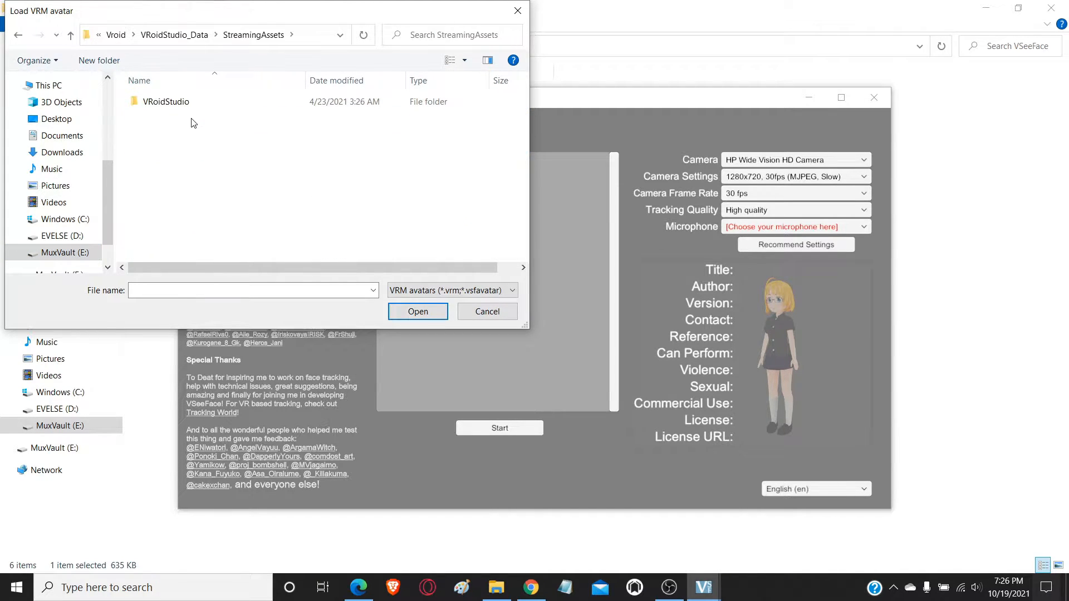
{"action": "double_click", "coordinate": [191, 104]}
{"action": "double_click", "coordinate": [191, 103]}
{"action": "scroll", "coordinate": [67, 198], "scroll_direction": "up", "scroll_amount": 1}
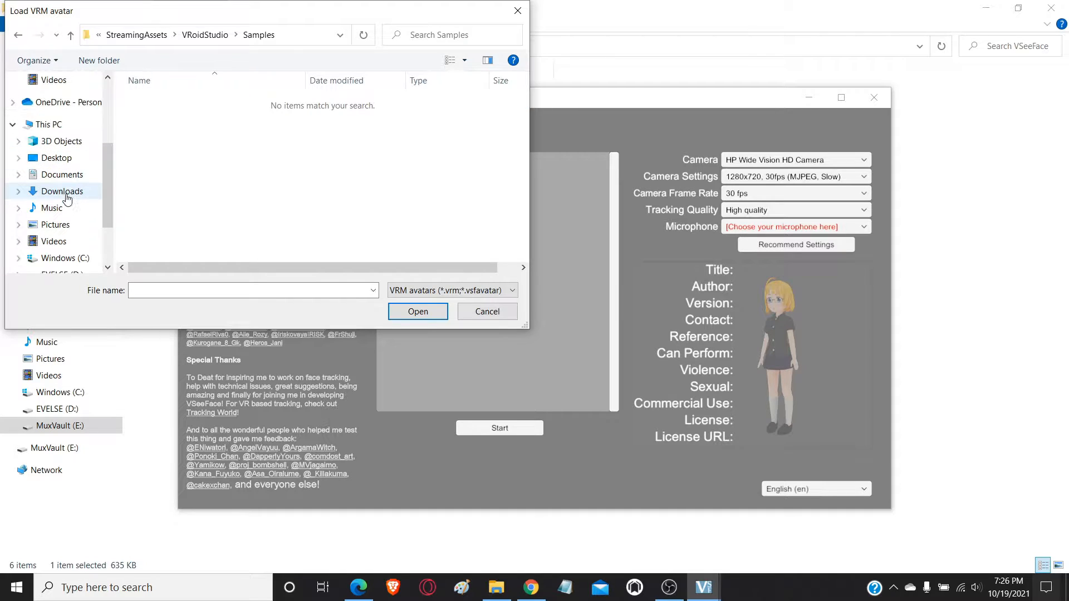
Load the avatar file muktodmi_dm2_avatar.vrm from the Documents/vroid/avatars folder
{"action": "left_click", "coordinate": [66, 195]}
{"action": "left_click", "coordinate": [62, 174]}
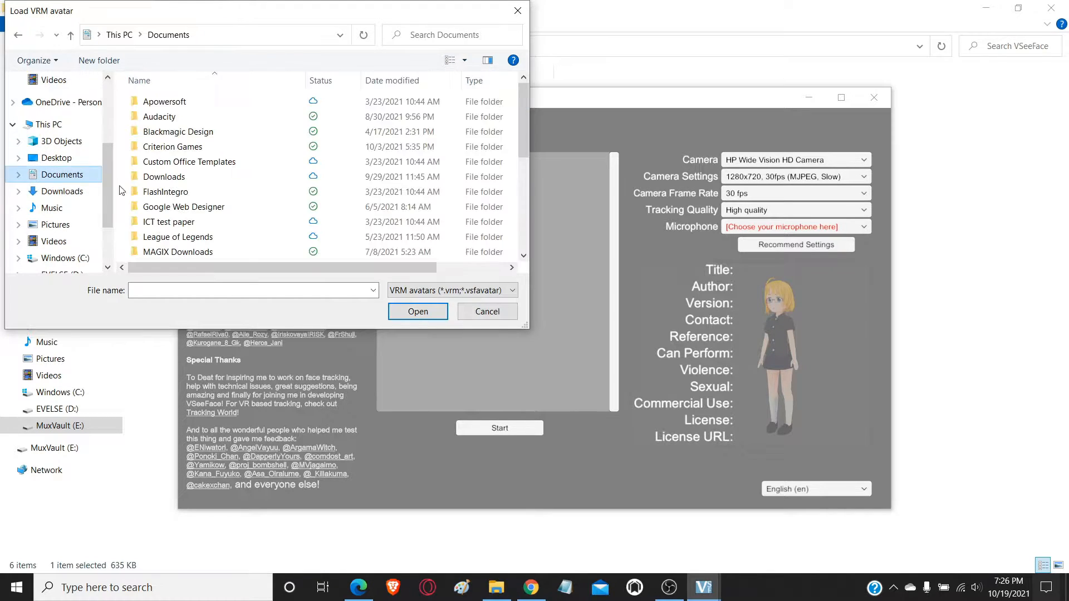
{"action": "scroll", "coordinate": [181, 226], "scroll_direction": "down", "scroll_amount": 5}
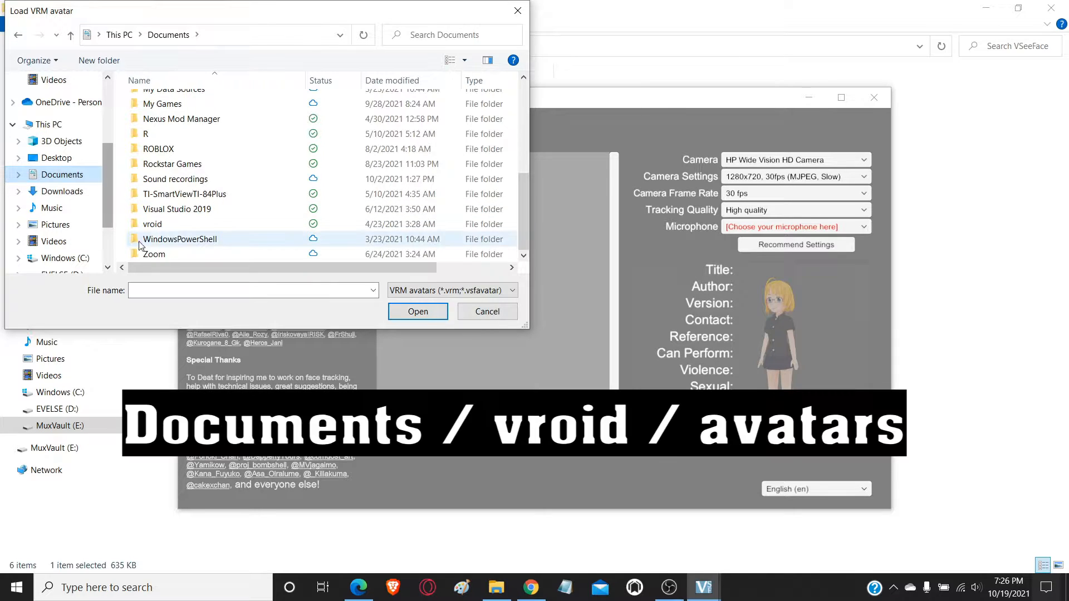
{"action": "double_click", "coordinate": [178, 225]}
{"action": "double_click", "coordinate": [156, 102]}
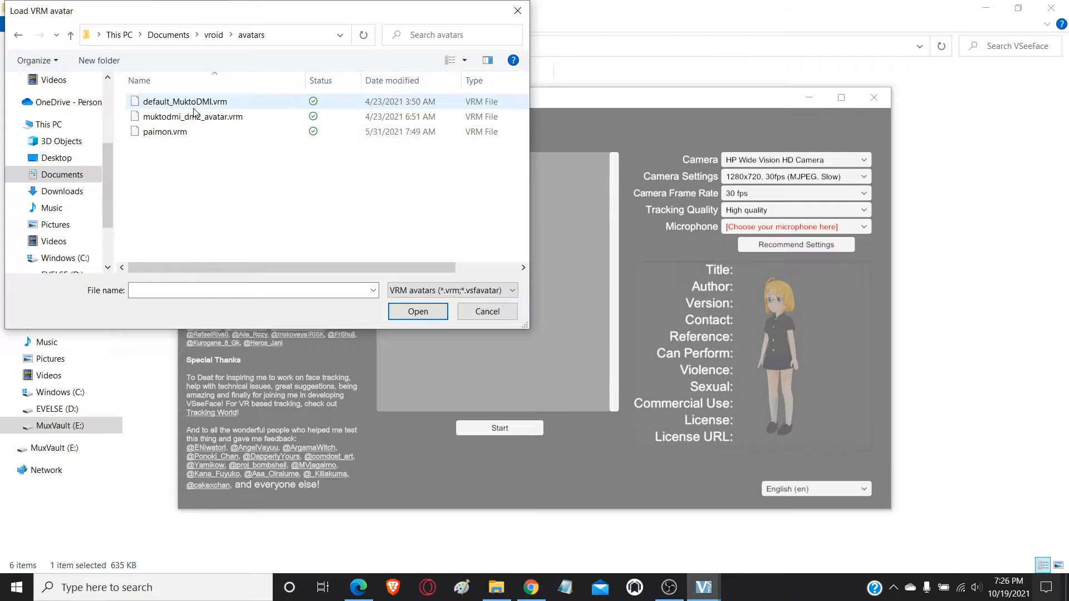
{"action": "double_click", "coordinate": [196, 121]}
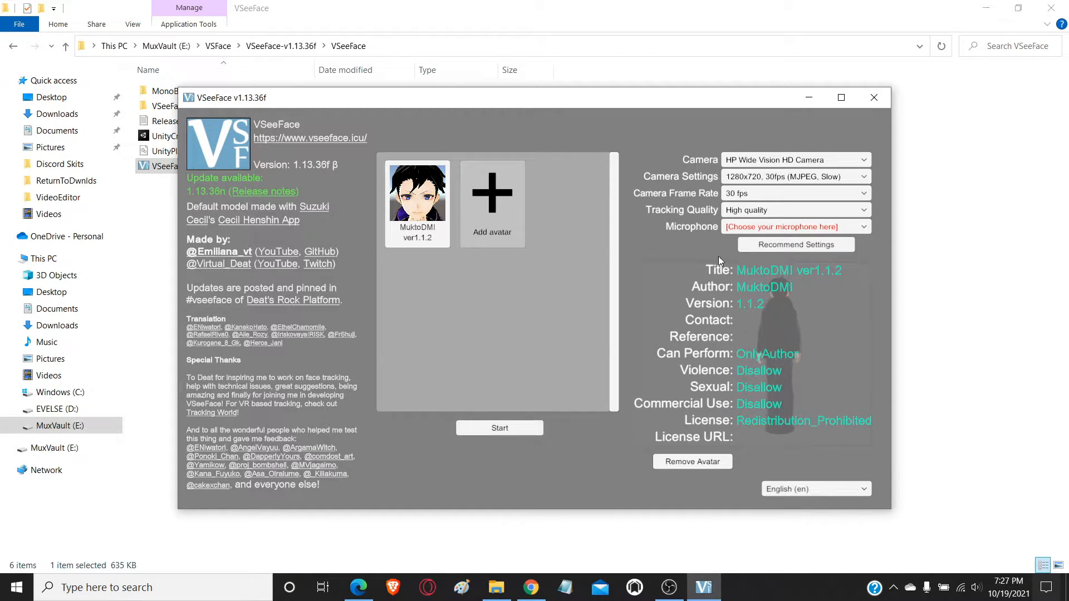
Check that the camera is HP Wide Vision HD Camera, choose 1280x720, 30fps (MJPEG, Slow), and start the avatar session
{"action": "left_click", "coordinate": [768, 161]}
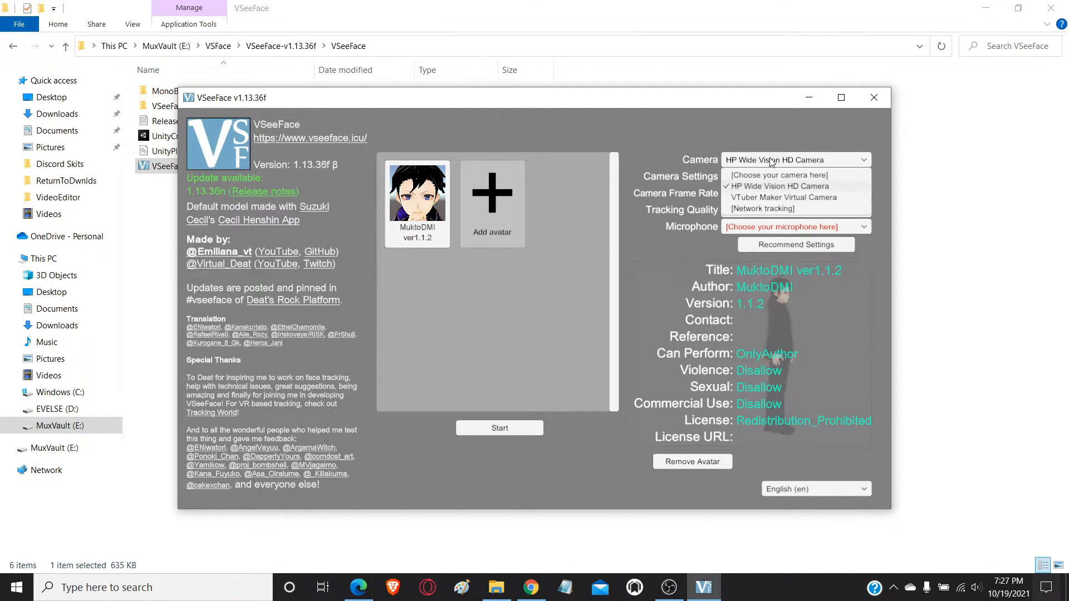
{"action": "left_click", "coordinate": [767, 181]}
{"action": "left_click", "coordinate": [766, 181]}
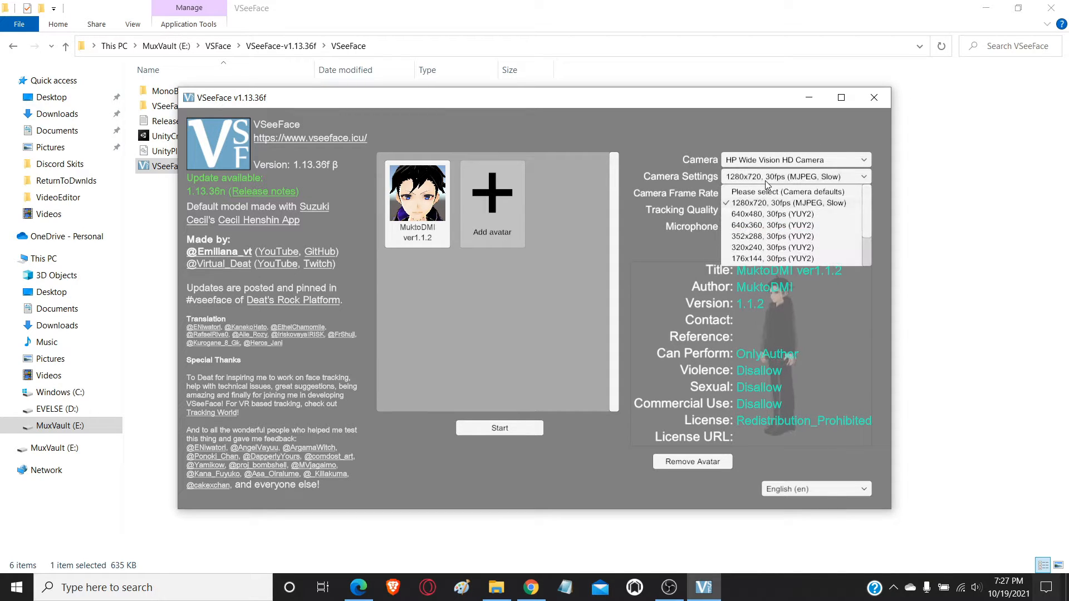
{"action": "left_click", "coordinate": [758, 201]}
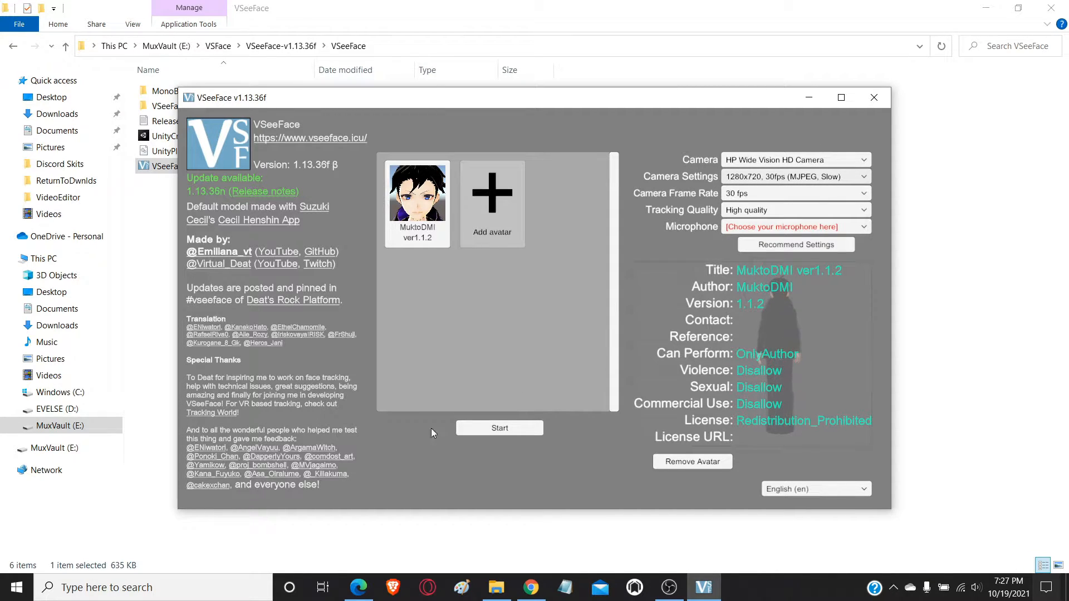
{"action": "left_click", "coordinate": [483, 429]}
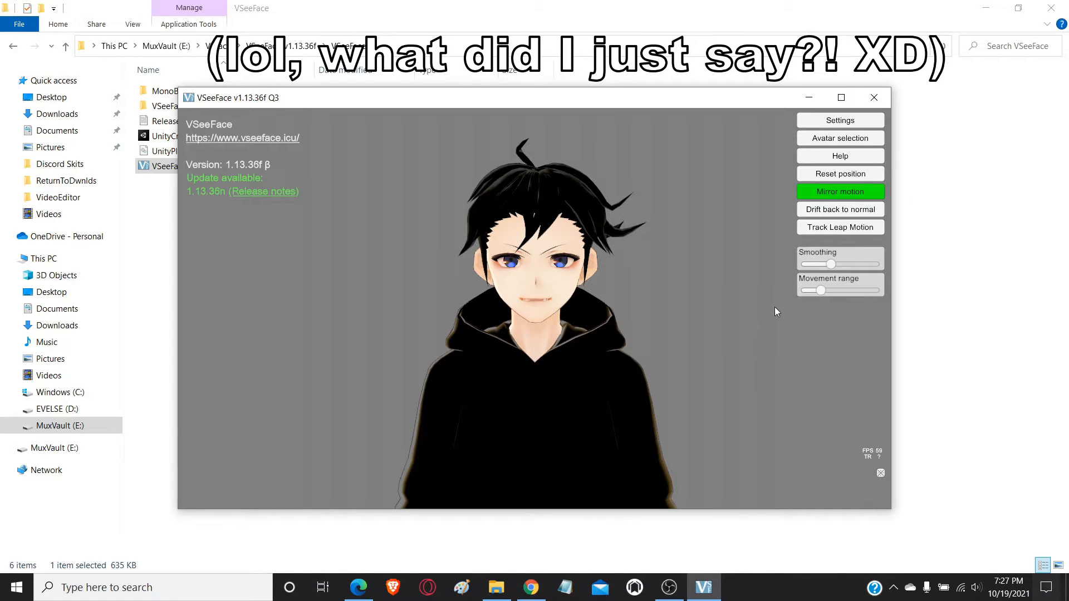
View the Leap Motion settings and the avatar selection, closing both without changes
{"action": "left_click", "coordinate": [840, 120]}
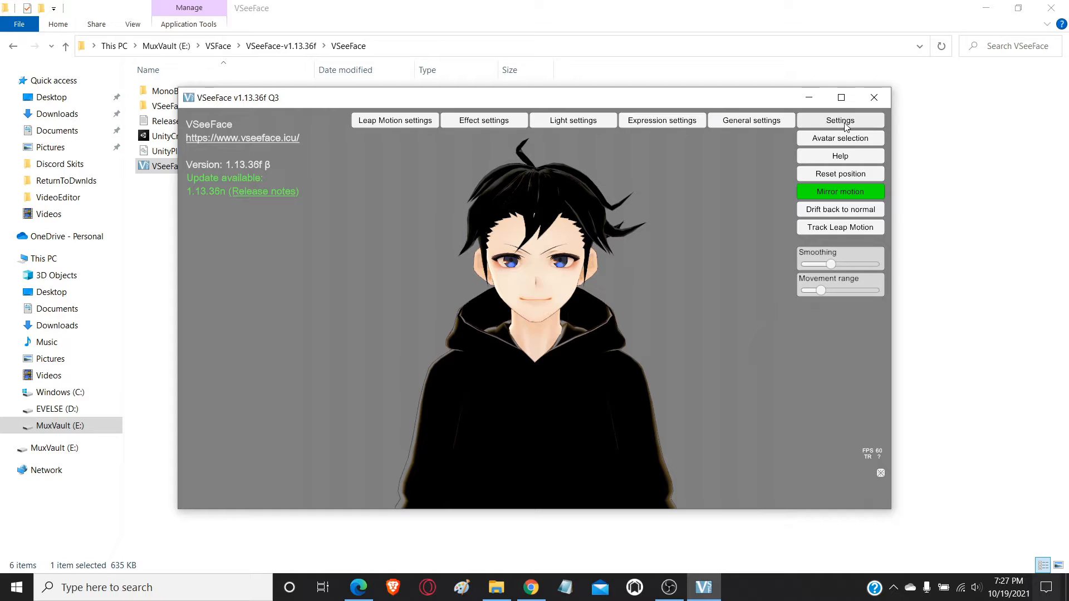
{"action": "left_click", "coordinate": [403, 120]}
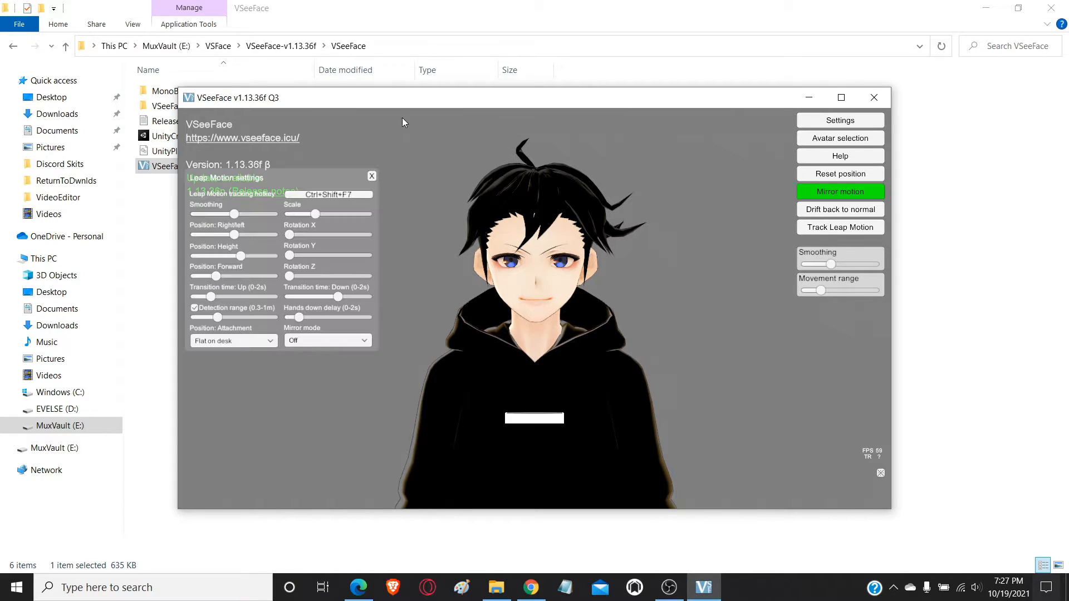
{"action": "left_click", "coordinate": [372, 177]}
{"action": "left_click", "coordinate": [836, 139]}
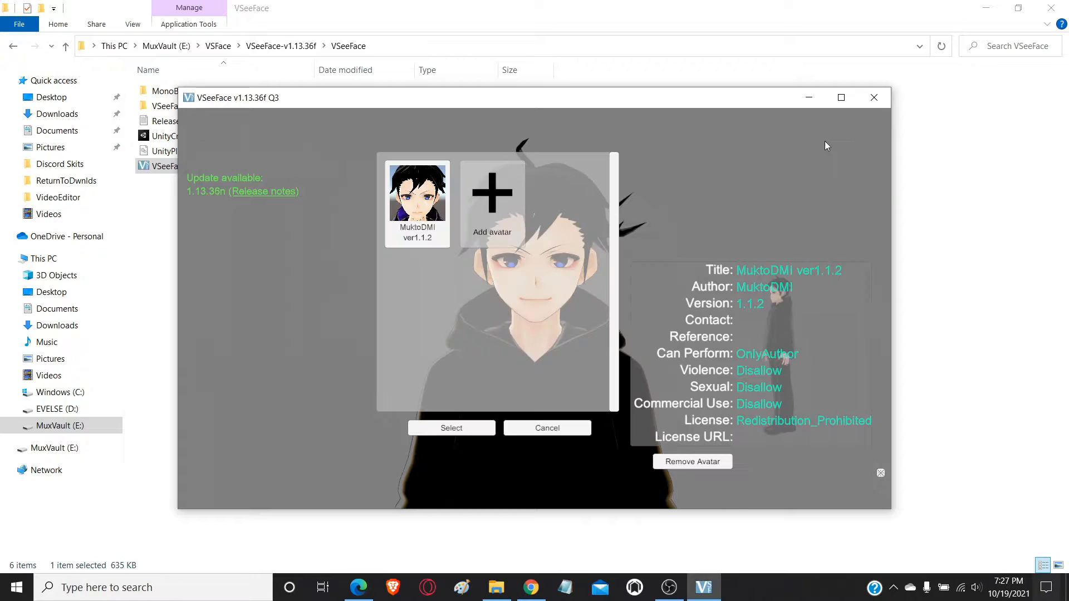
{"action": "left_click", "coordinate": [548, 427]}
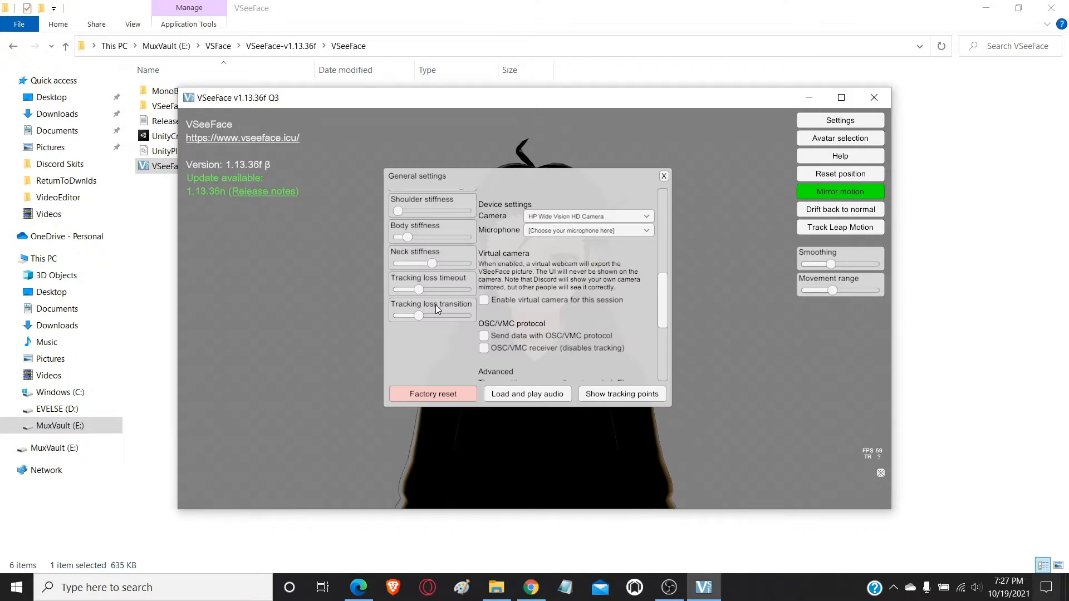
Factory reset VSeeFace from its general settings and confirm the reset
{"action": "scroll", "coordinate": [437, 310], "scroll_direction": "up", "scroll_amount": 2}
{"action": "scroll", "coordinate": [437, 351], "scroll_direction": "up", "scroll_amount": 3}
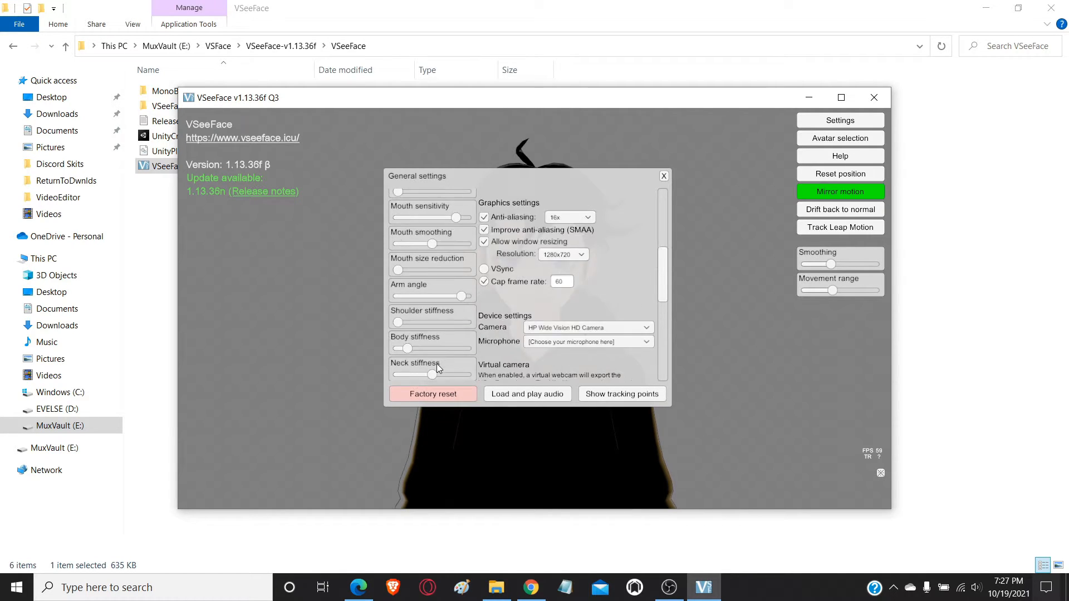
{"action": "scroll", "coordinate": [452, 339], "scroll_direction": "up", "scroll_amount": 3}
{"action": "left_click", "coordinate": [434, 394]}
{"action": "left_click", "coordinate": [573, 350]}
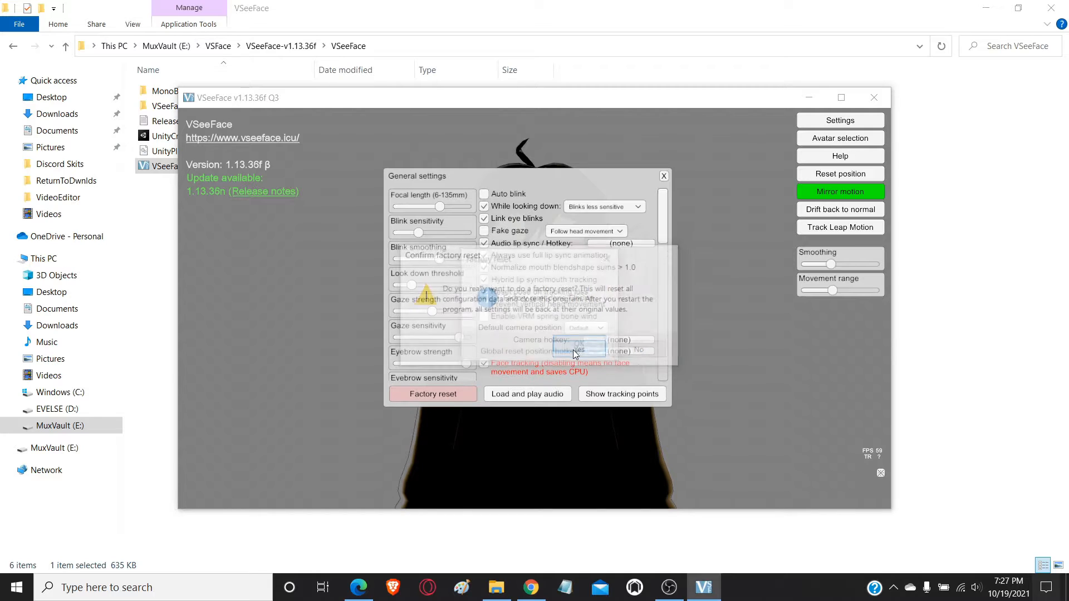
{"action": "left_click", "coordinate": [573, 345]}
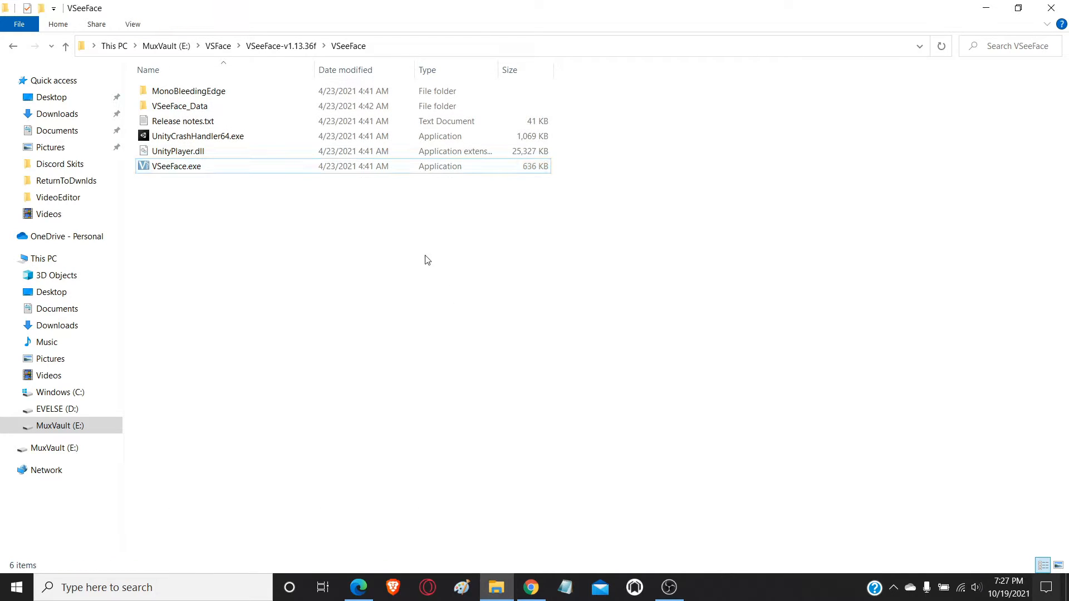
Relaunch VSeeFace.exe and switch to the OBS window
{"action": "double_click", "coordinate": [384, 167]}
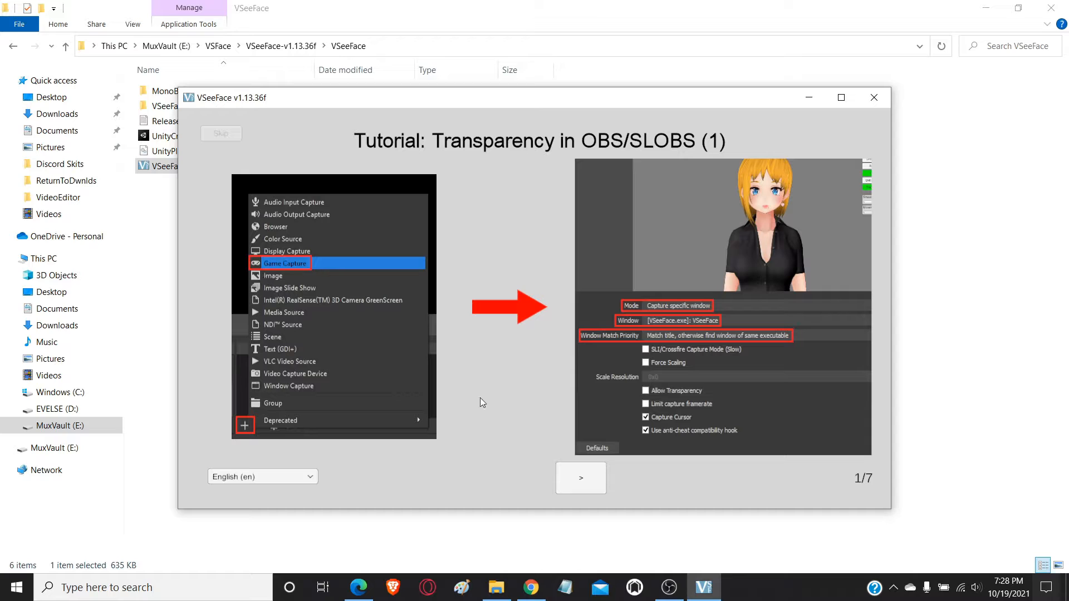
{"action": "left_click", "coordinate": [669, 588]}
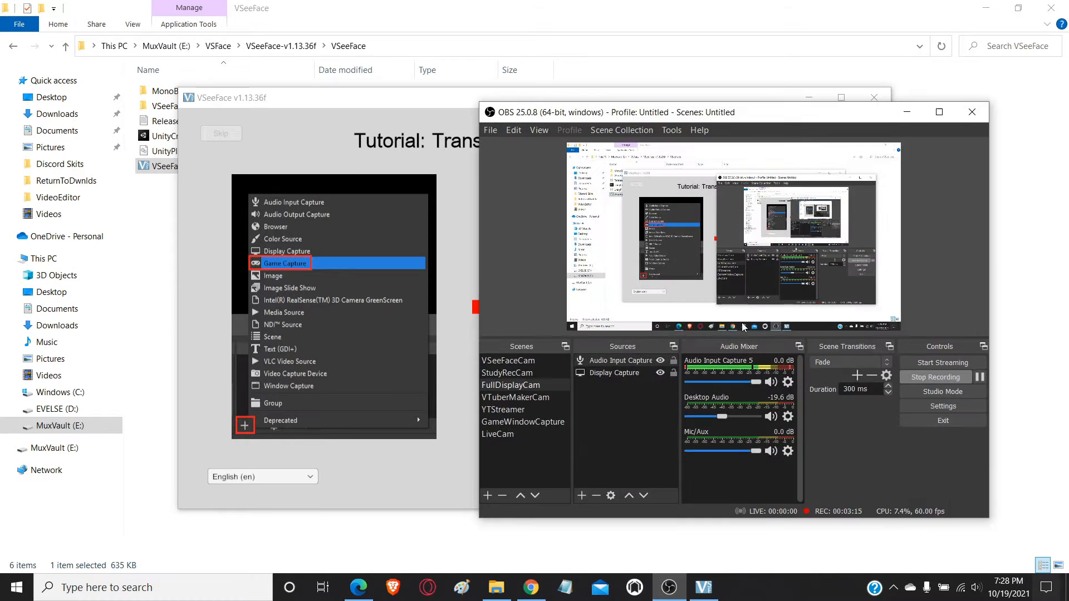
Minimize OBS and go through all the VSeeFace tutorial pages to reach the avatar selection
{"action": "left_click", "coordinate": [745, 328]}
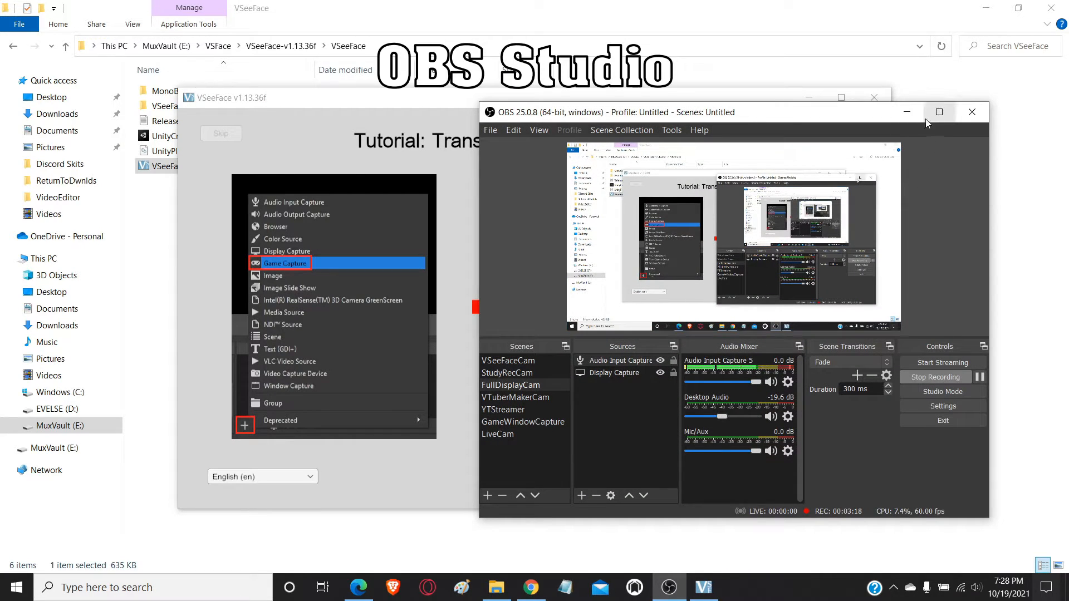
{"action": "left_click", "coordinate": [907, 112]}
{"action": "left_click", "coordinate": [582, 478]}
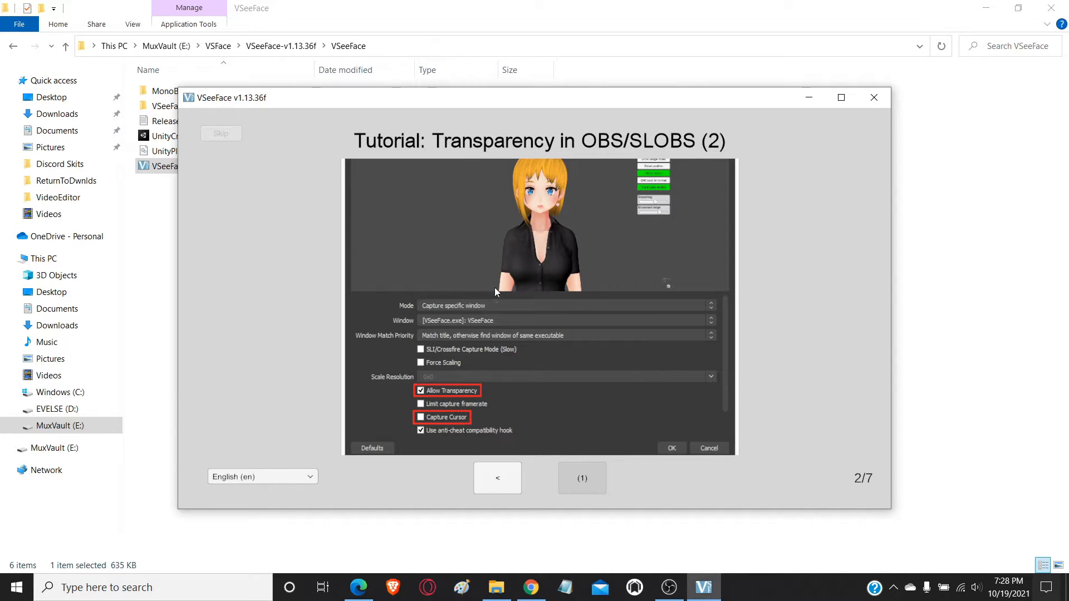
{"action": "left_click", "coordinate": [579, 482]}
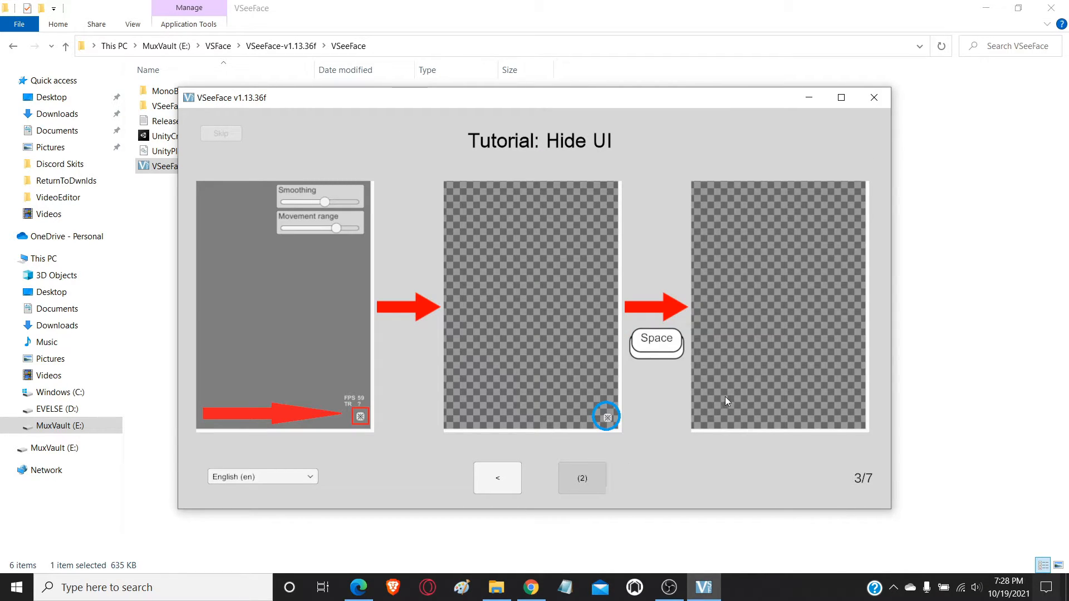
{"action": "left_click", "coordinate": [594, 488]}
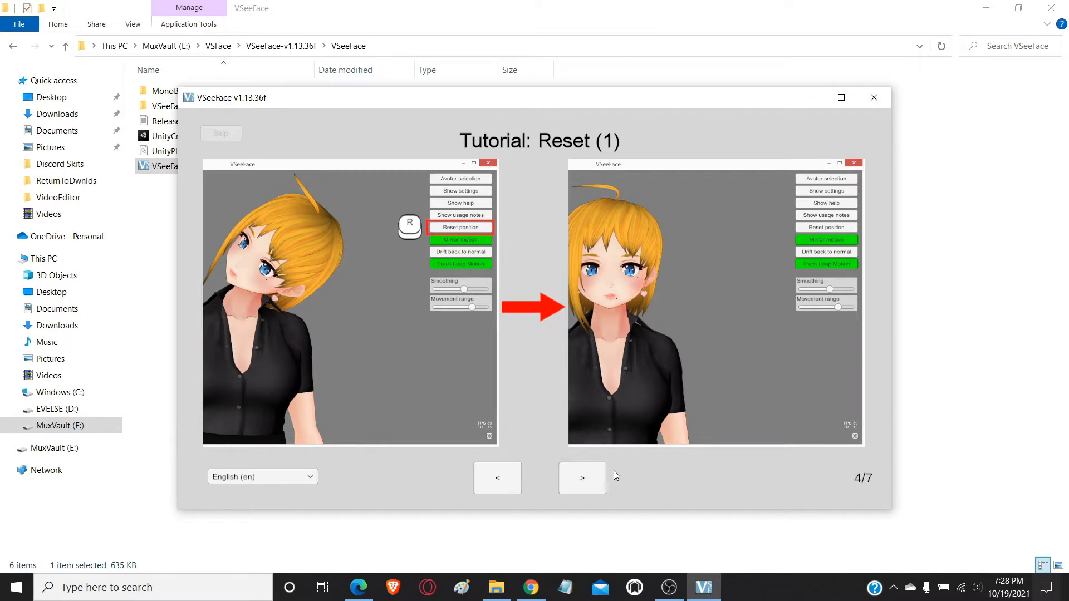
{"action": "left_click", "coordinate": [604, 474]}
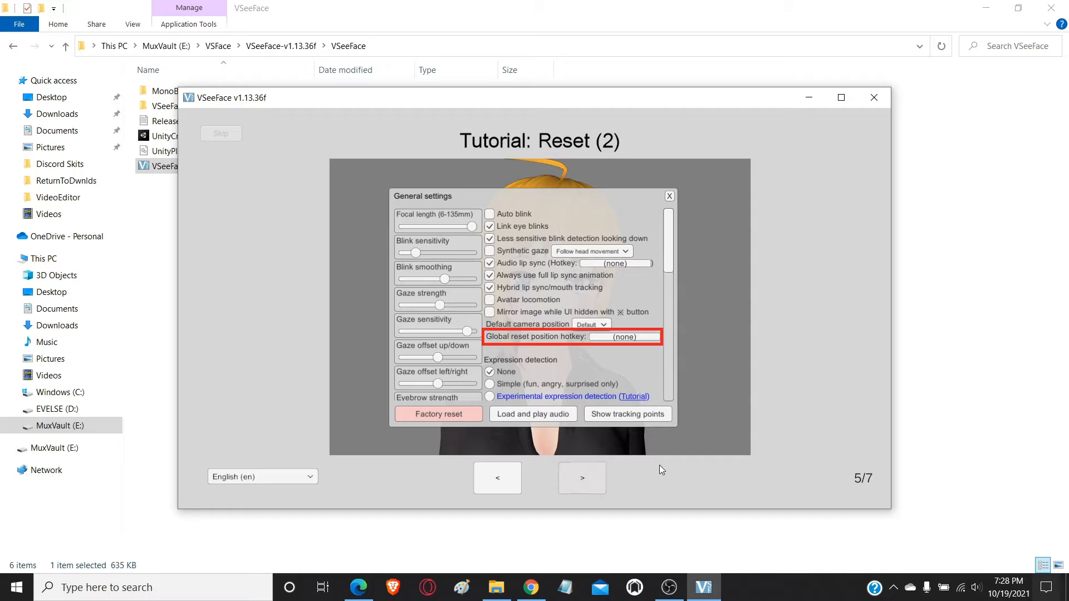
{"action": "left_click", "coordinate": [571, 482]}
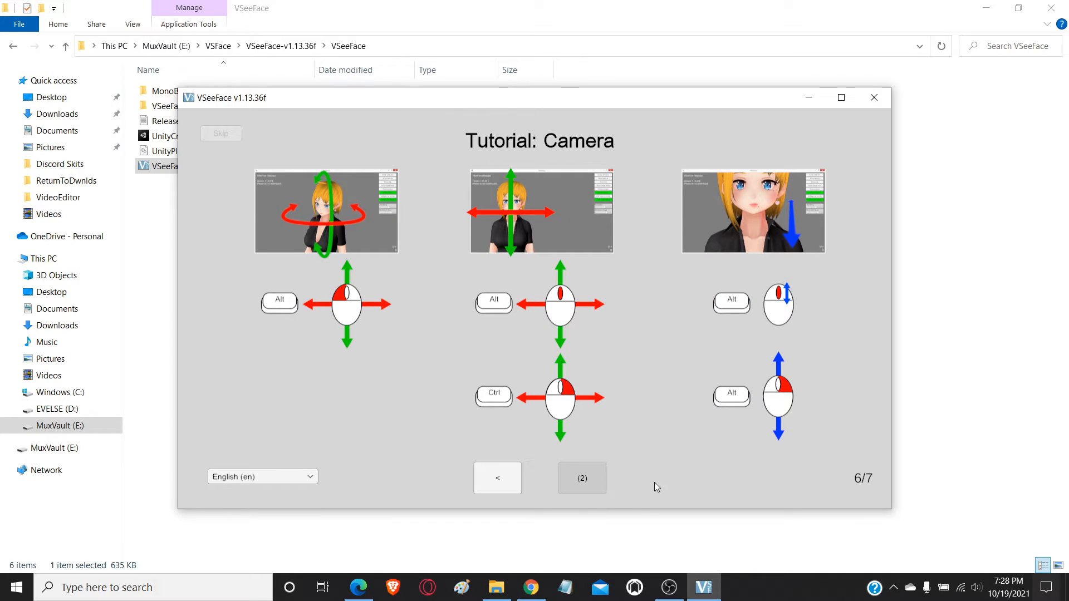
{"action": "left_click", "coordinate": [593, 466]}
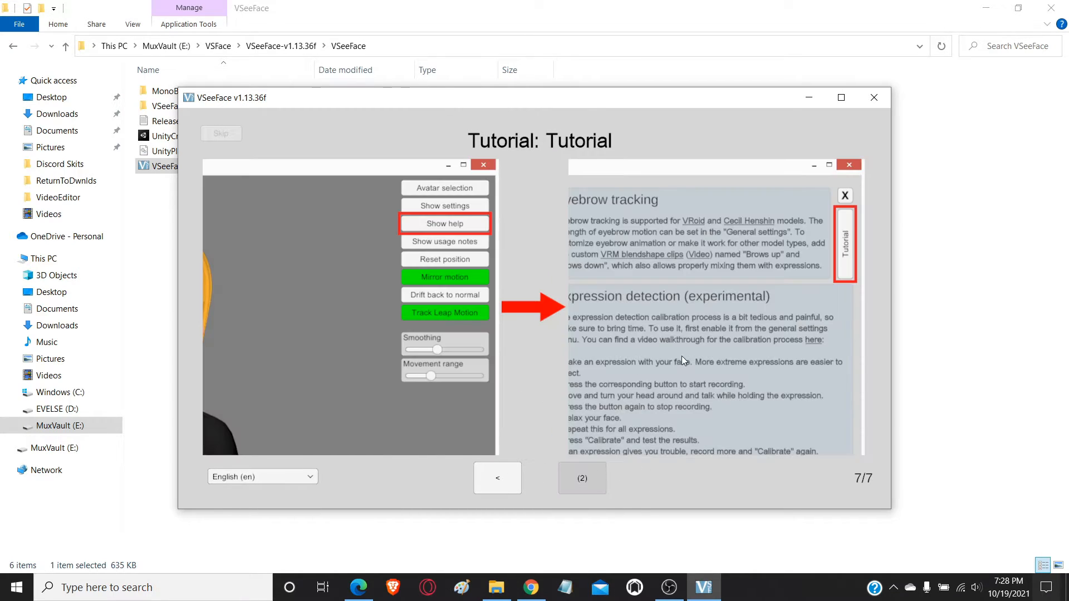
{"action": "left_click", "coordinate": [571, 484]}
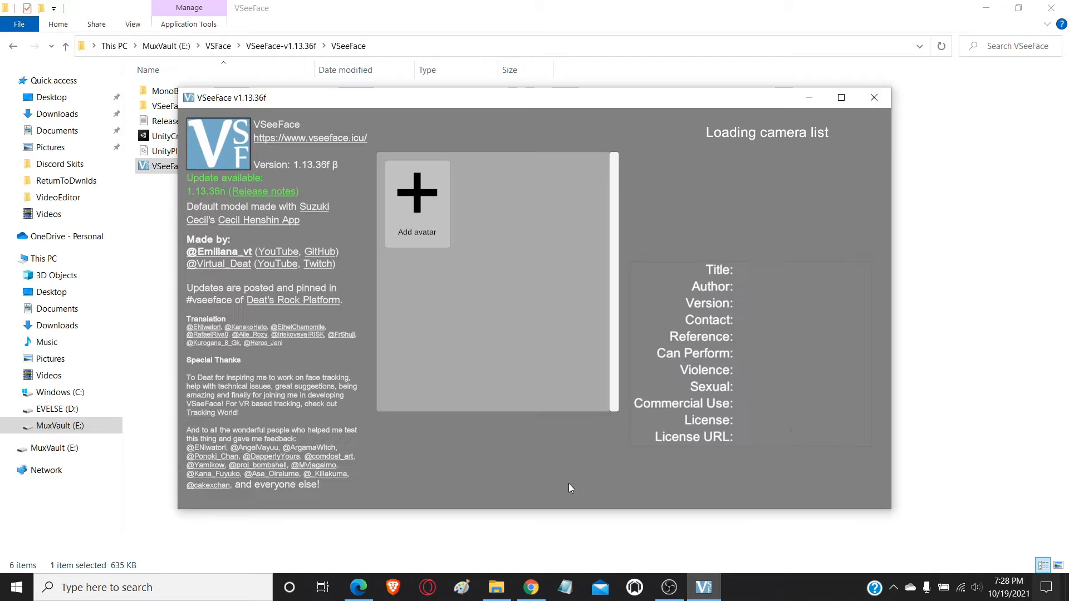
Add the MuktoDMI VRM avatar from the vroid folder in Documents
{"action": "left_click", "coordinate": [388, 220]}
{"action": "scroll", "coordinate": [162, 208], "scroll_direction": "down", "scroll_amount": 4}
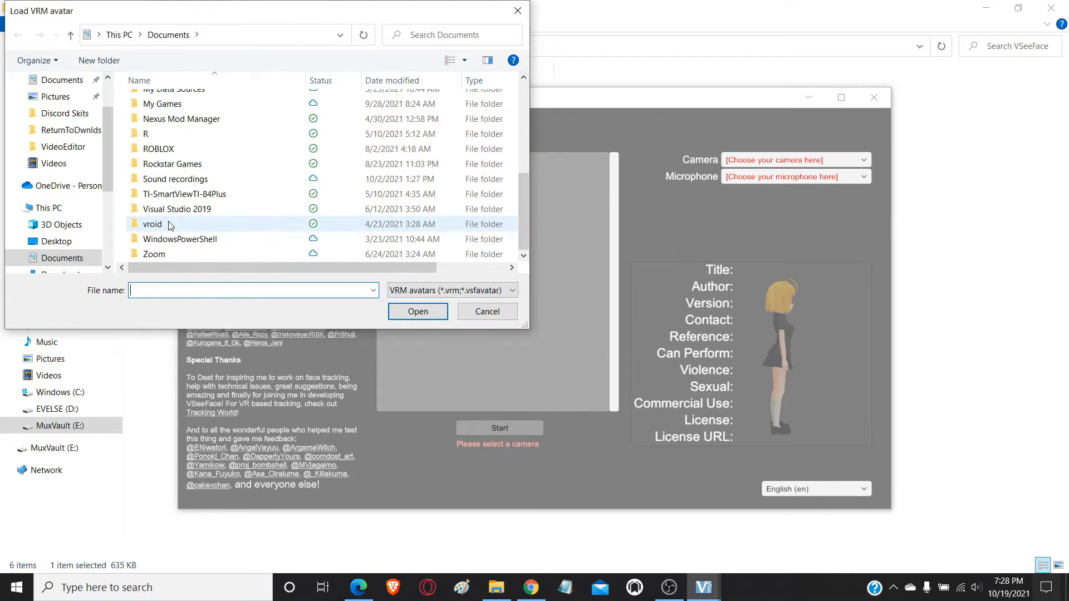
{"action": "double_click", "coordinate": [162, 208]}
{"action": "double_click", "coordinate": [197, 103]}
{"action": "double_click", "coordinate": [184, 116]}
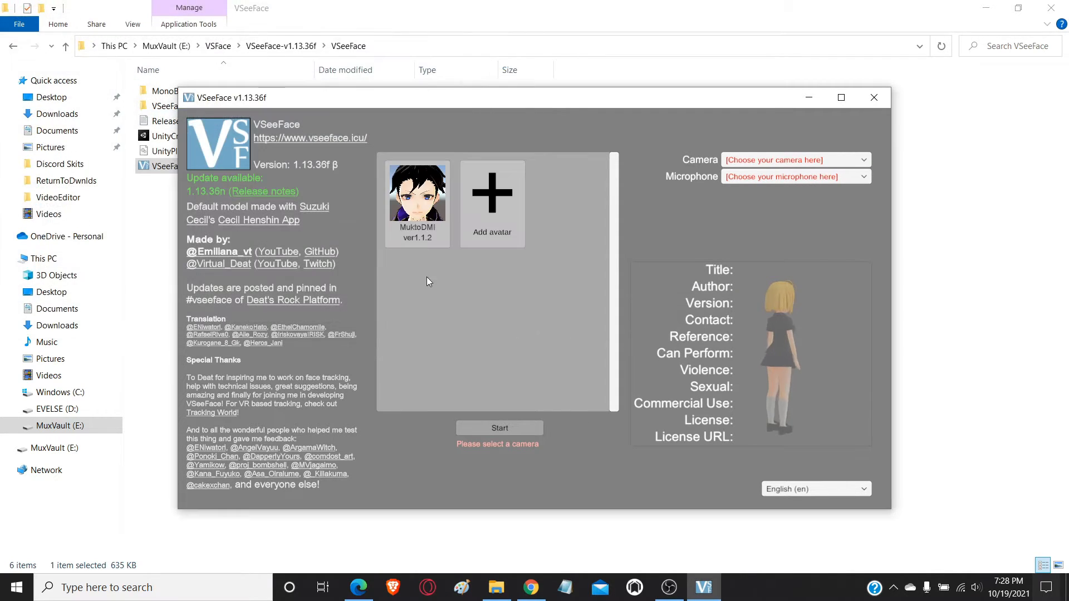
Choose HP Wide Vision HD Camera with 1280x720, 30fps (MJPEG, Slow), set the camera frame rate to 30 fps, and start the avatar
{"action": "left_click", "coordinate": [790, 160]}
{"action": "left_click", "coordinate": [789, 187]}
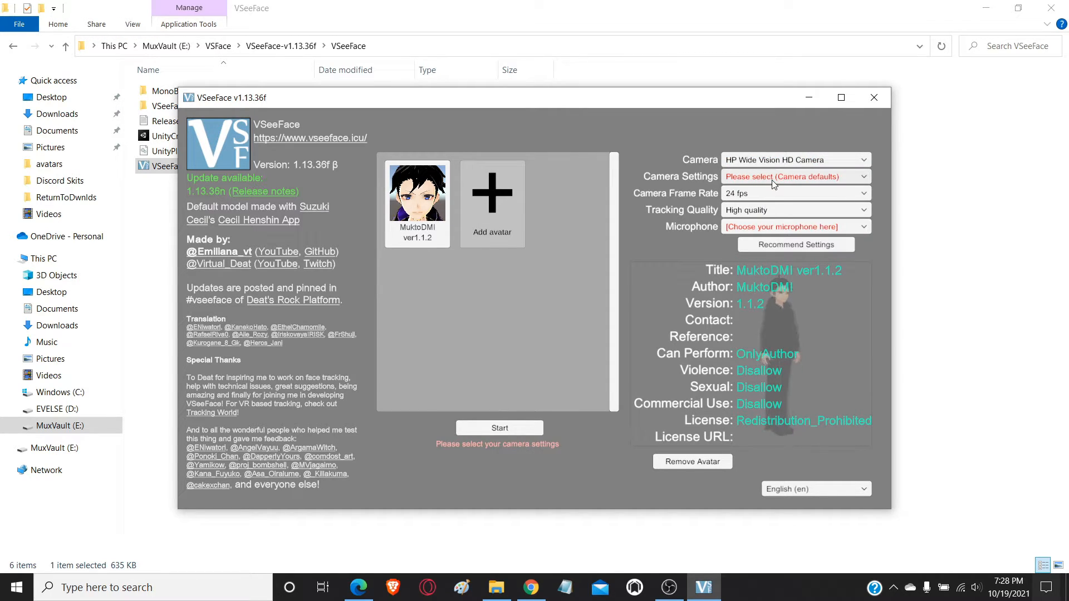
{"action": "left_click", "coordinate": [790, 177]}
{"action": "left_click", "coordinate": [772, 203]}
{"action": "left_click", "coordinate": [772, 193]}
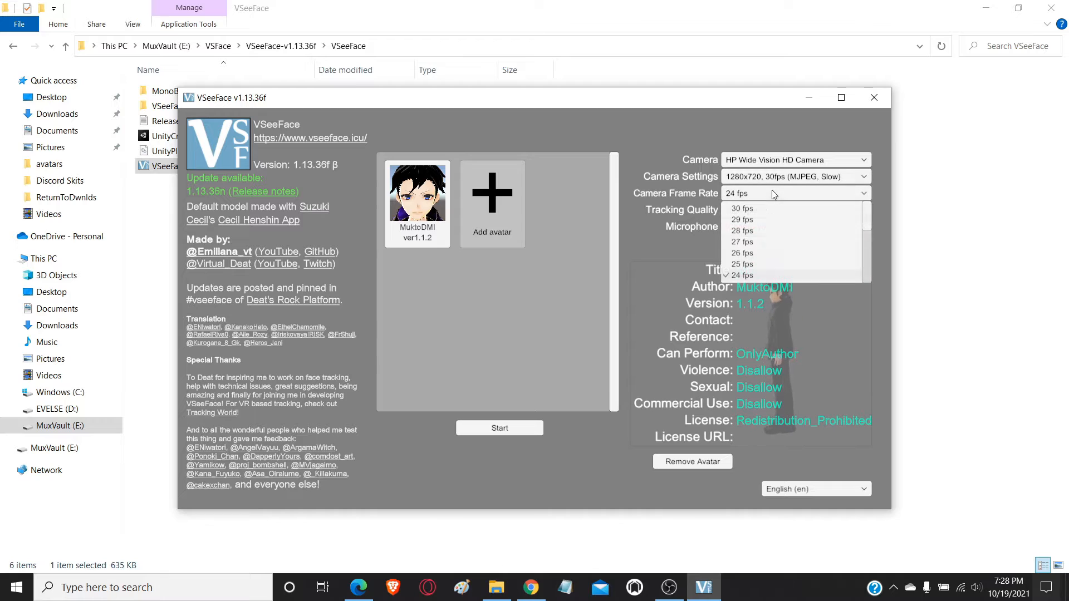
{"action": "left_click", "coordinate": [769, 209]}
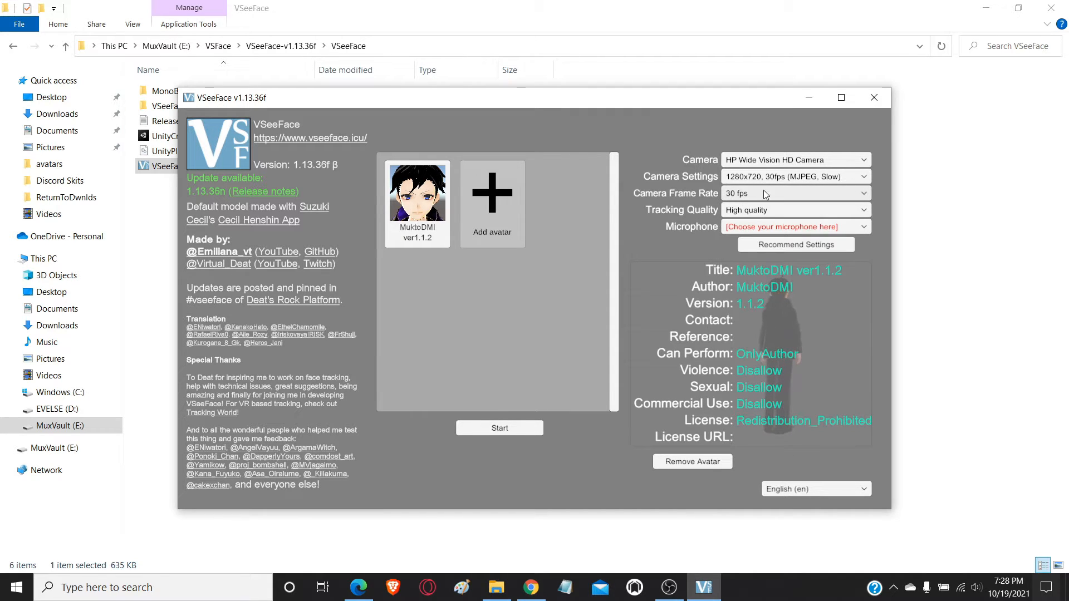
{"action": "left_click", "coordinate": [517, 426]}
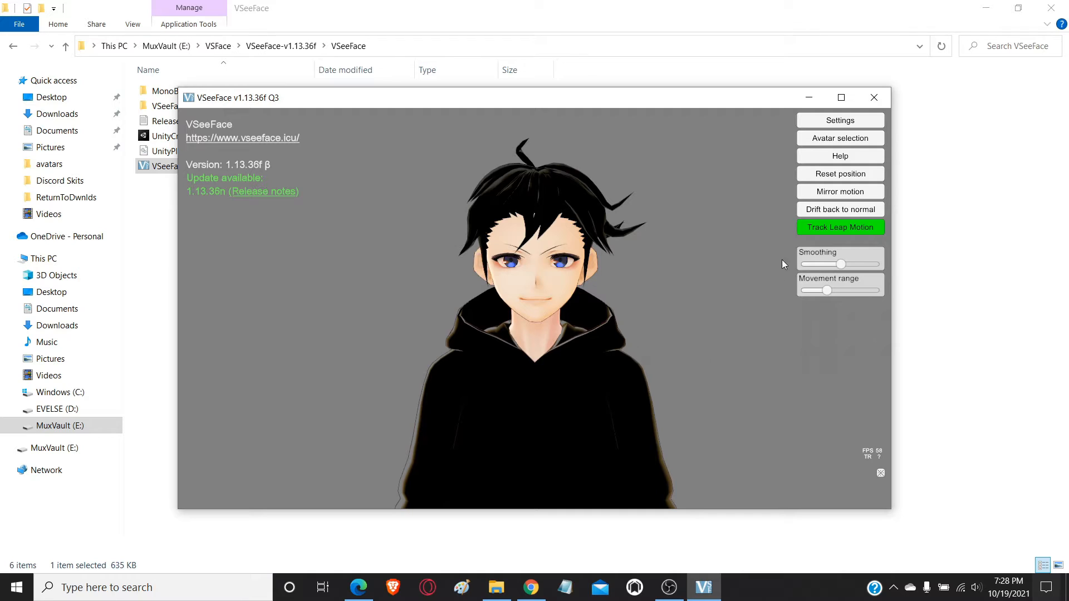
Turn Leap Motion tracking off and back on
{"action": "left_click", "coordinate": [814, 230]}
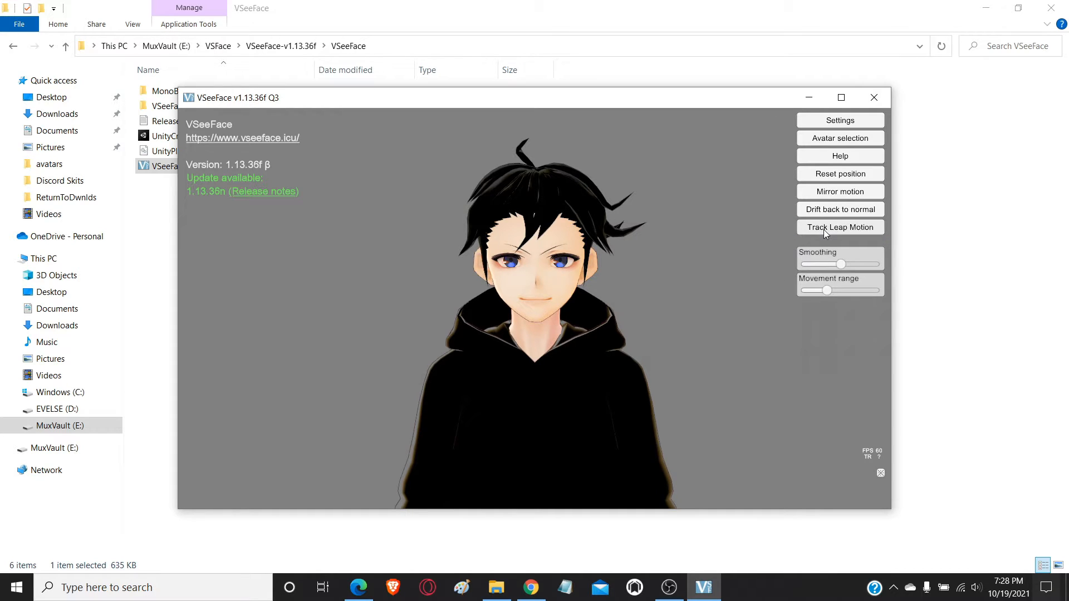
{"action": "left_click", "coordinate": [824, 230]}
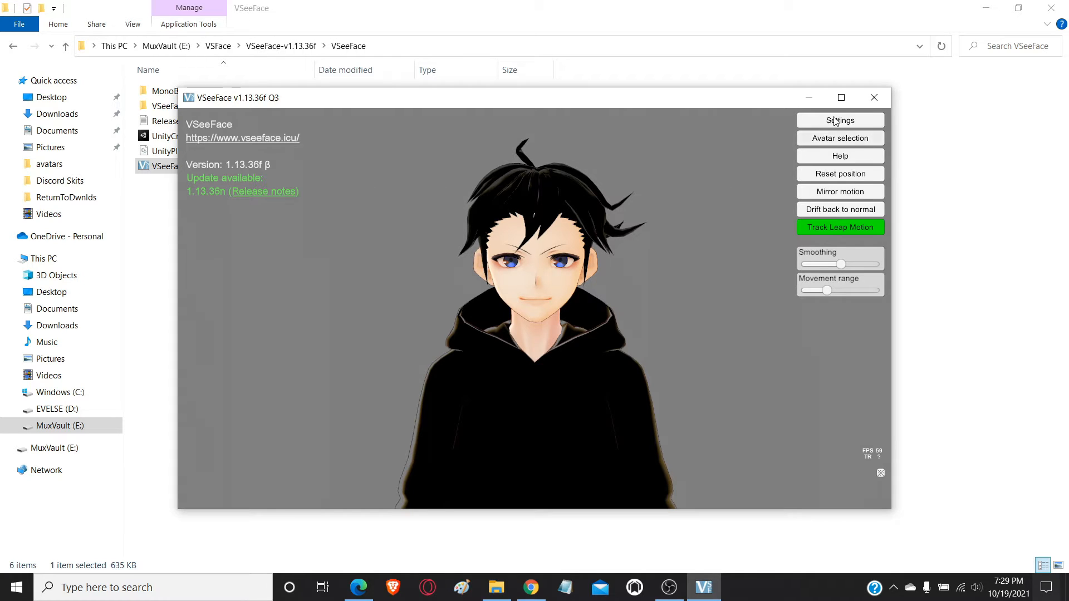
Switch to the OBS window and select the VSeeFaceCam scene
{"action": "left_click", "coordinate": [670, 587]}
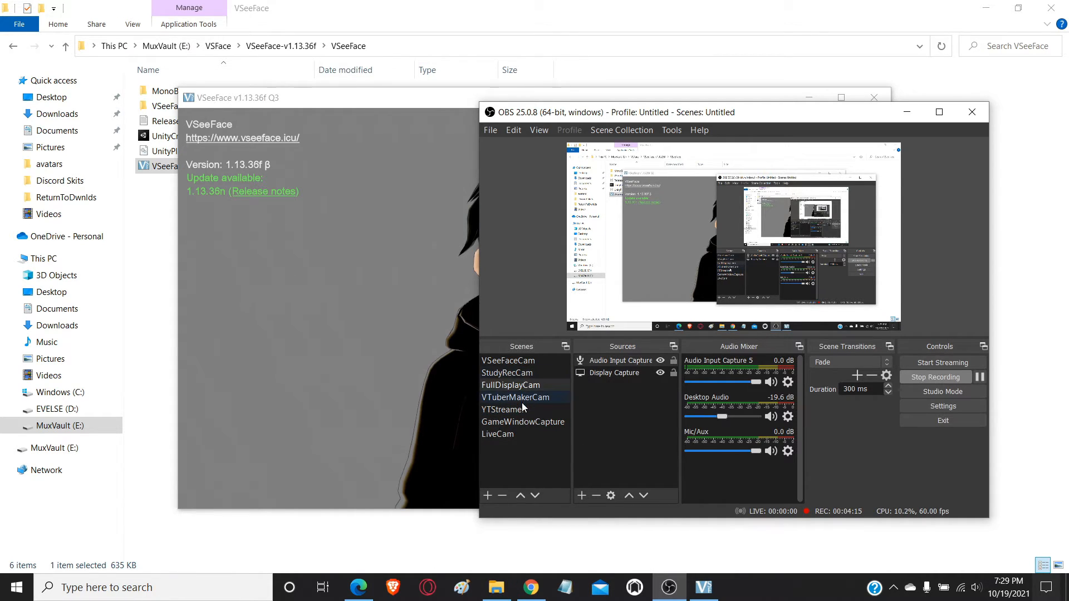
{"action": "left_click", "coordinate": [508, 361]}
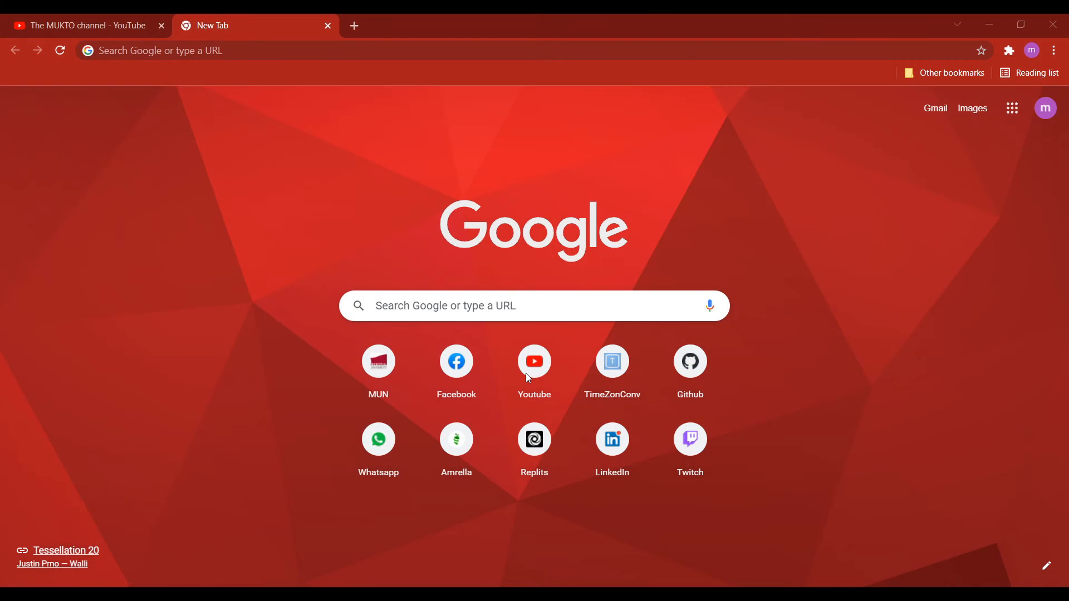